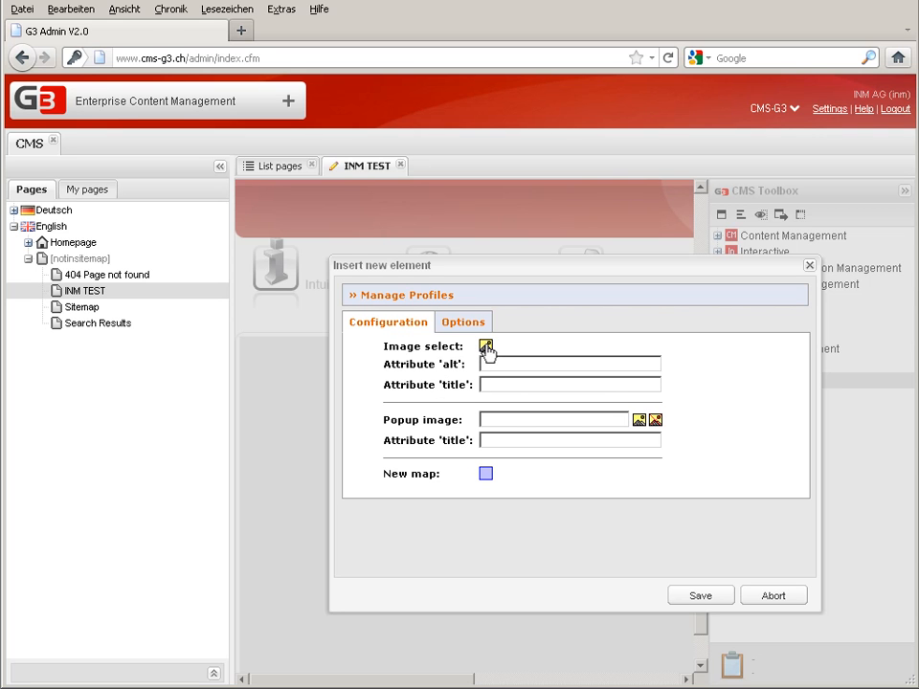
Filter the image picker by English, group Allgemein and type CMS Admin Images, and choose the inm_logo image for the element
left_click(485, 347)
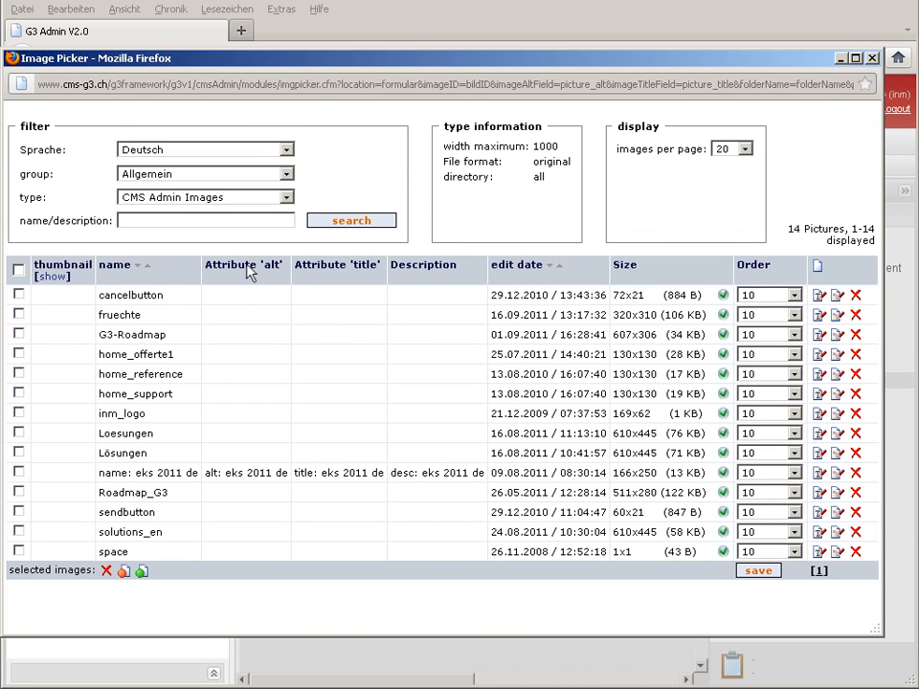
left_click(214, 151)
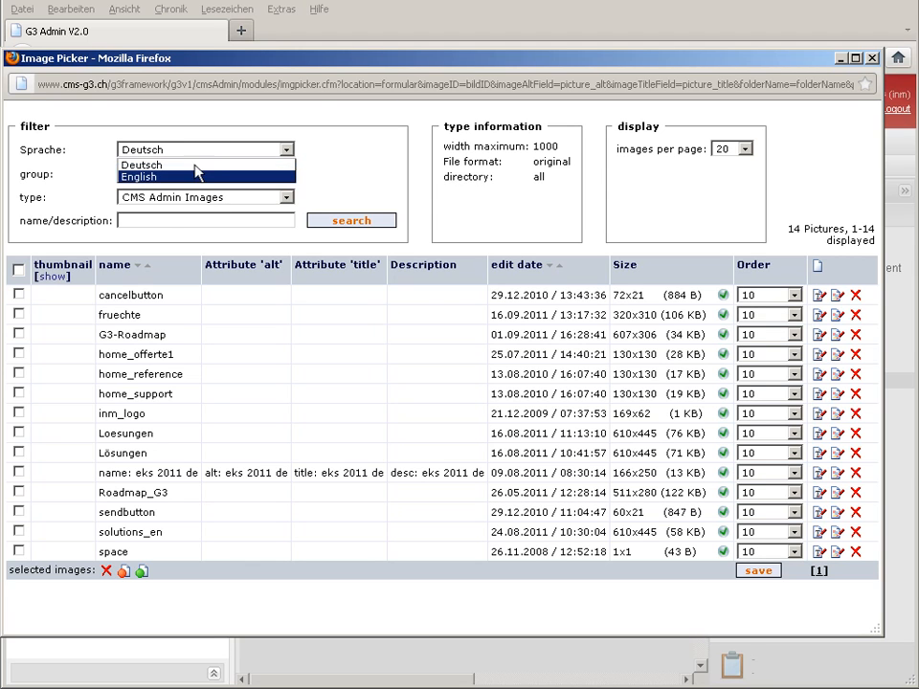
left_click(195, 177)
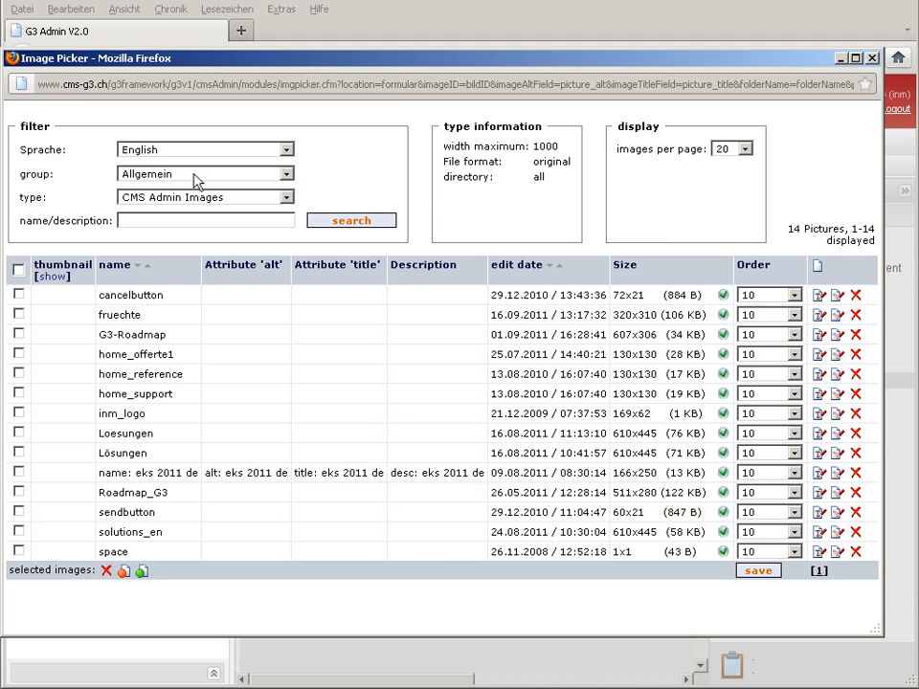
left_click(196, 182)
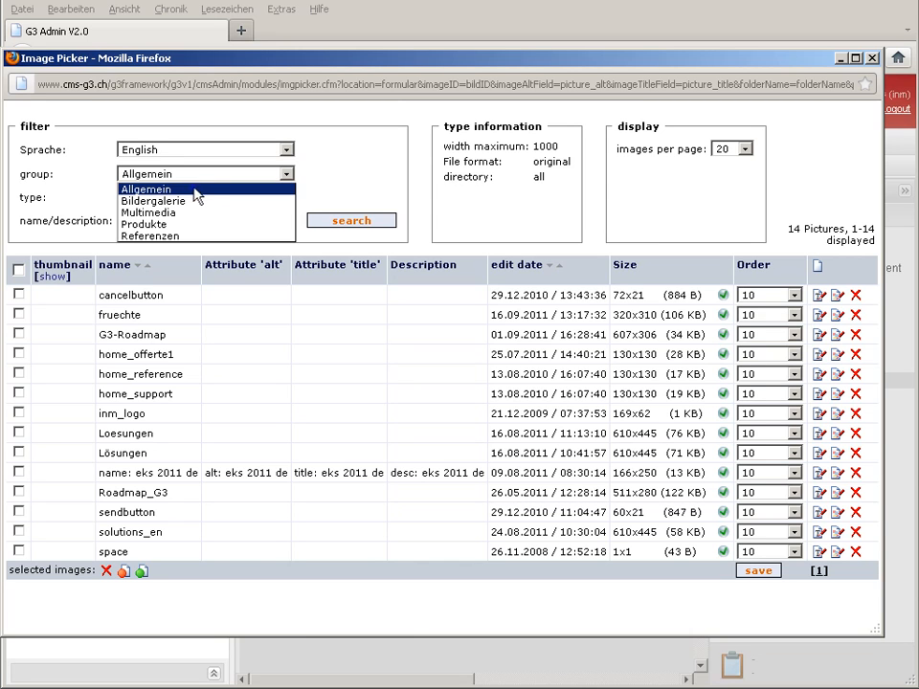
left_click(194, 190)
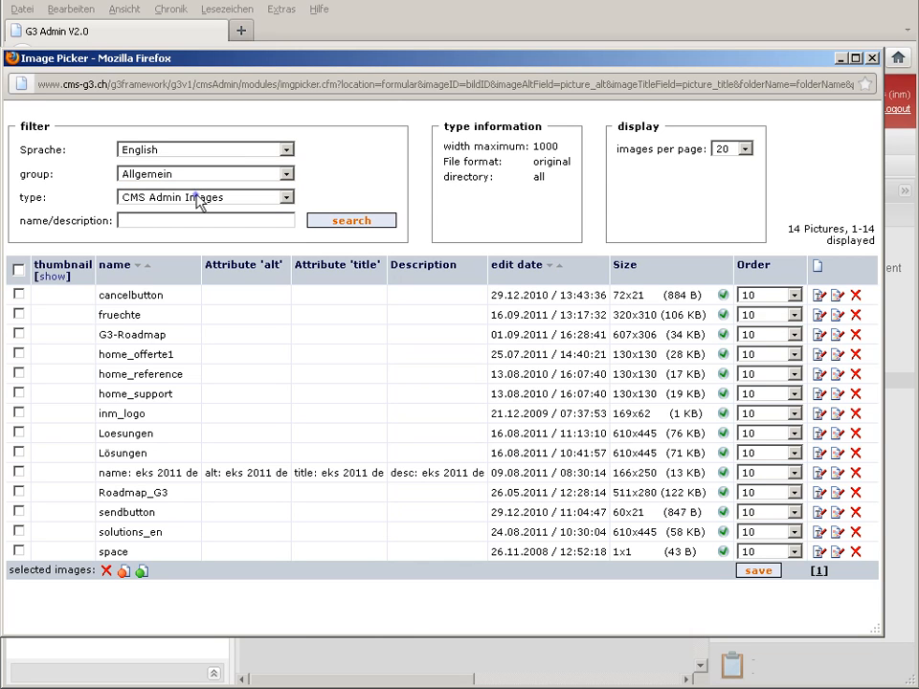
left_click(199, 198)
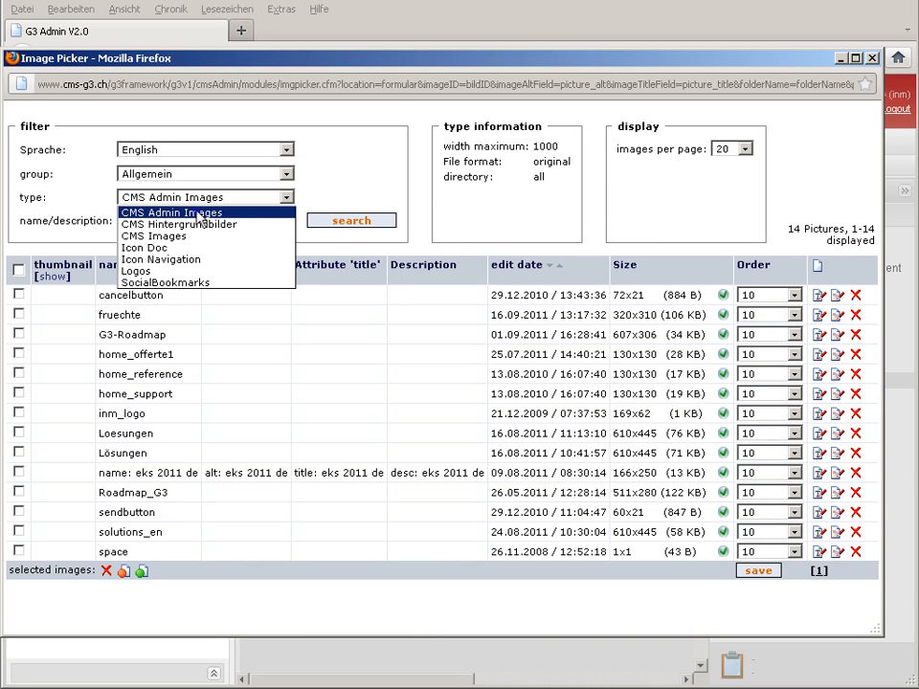
left_click(195, 211)
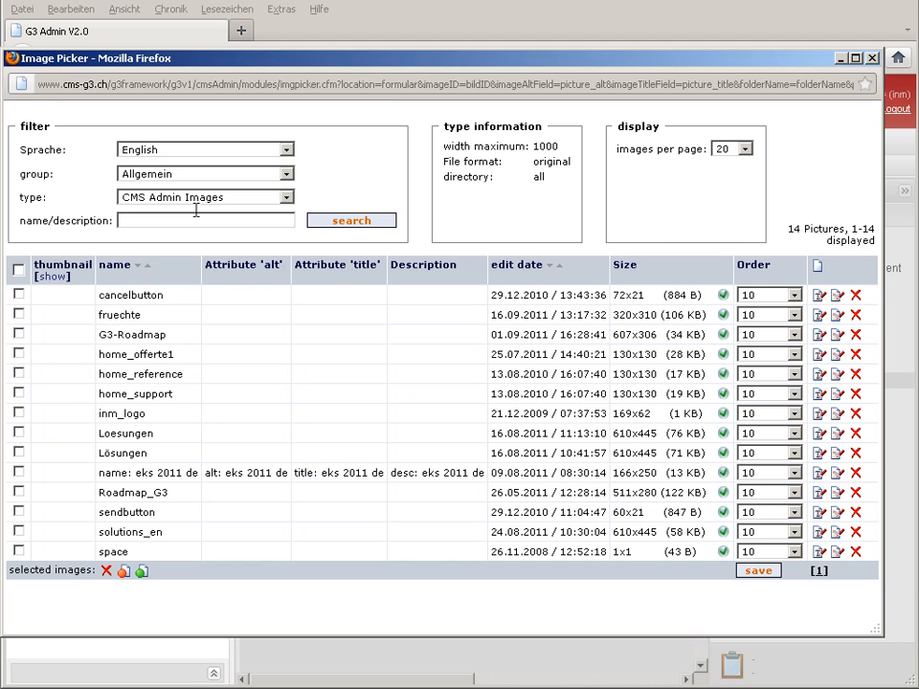
left_click(196, 220)
left_click(341, 222)
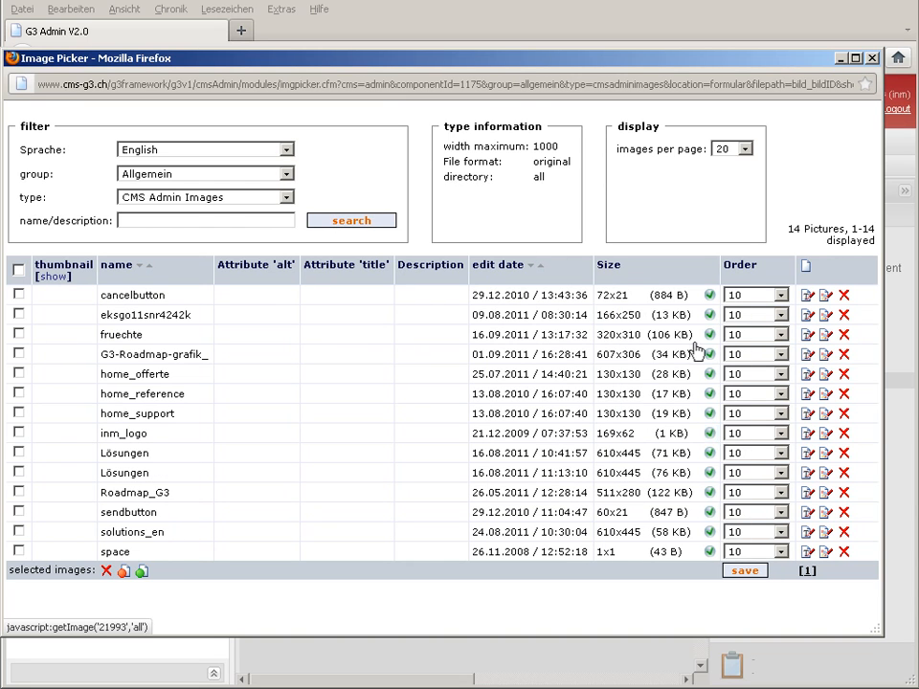
left_click(710, 432)
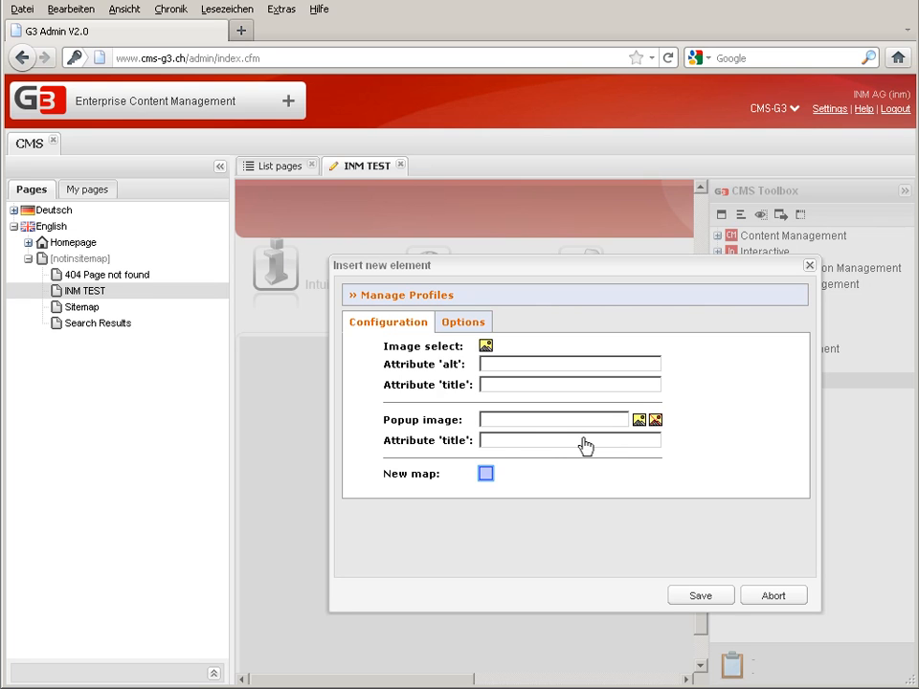
Add a new map to the logo image and enlarge it over the whole logo, about 156 wide and 49 high
left_click(486, 475)
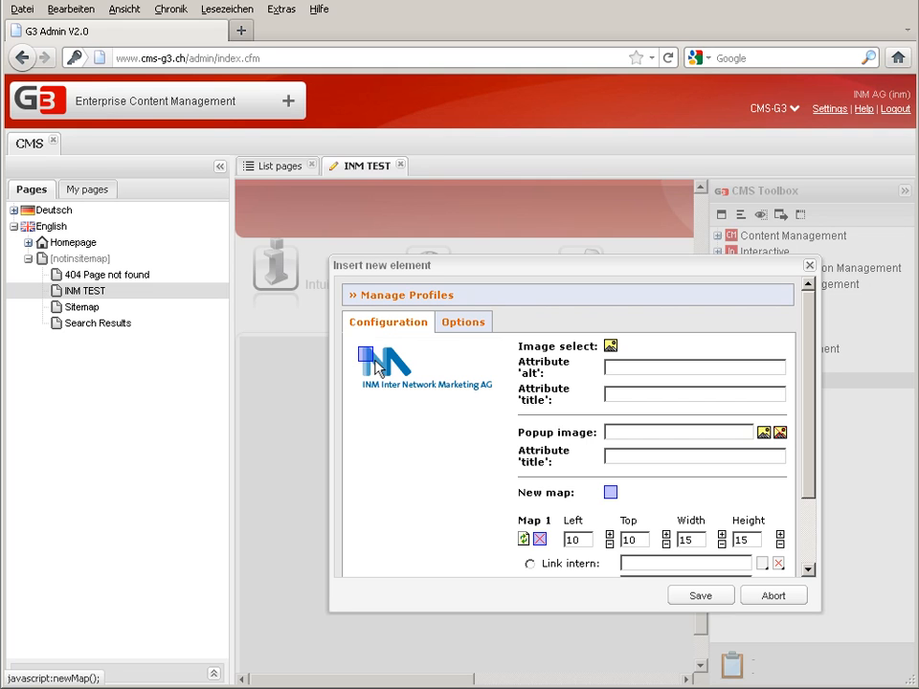
left_click_drag(375, 367, 437, 389)
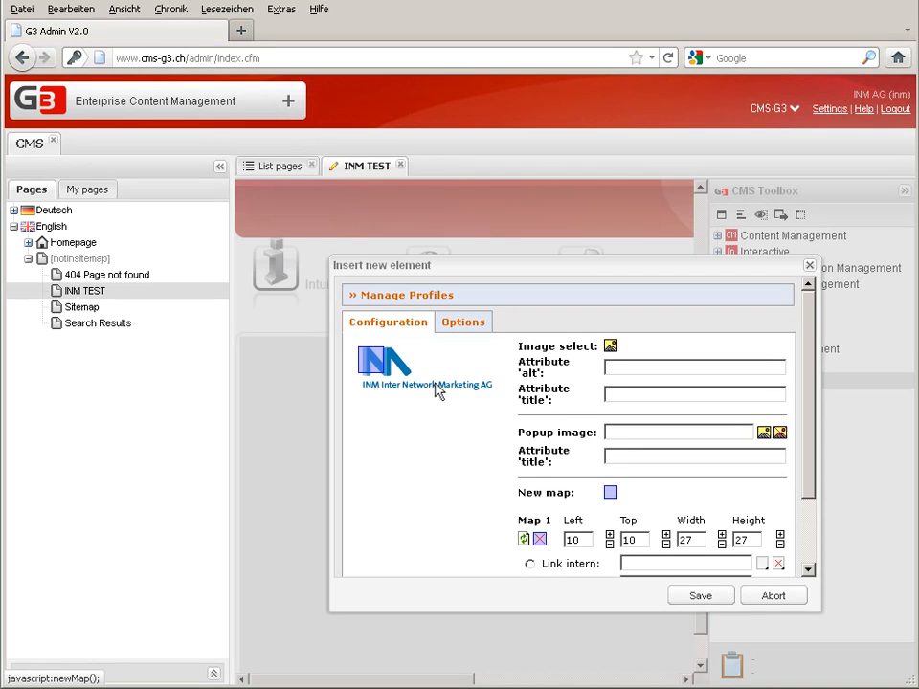
left_click_drag(373, 377, 495, 396)
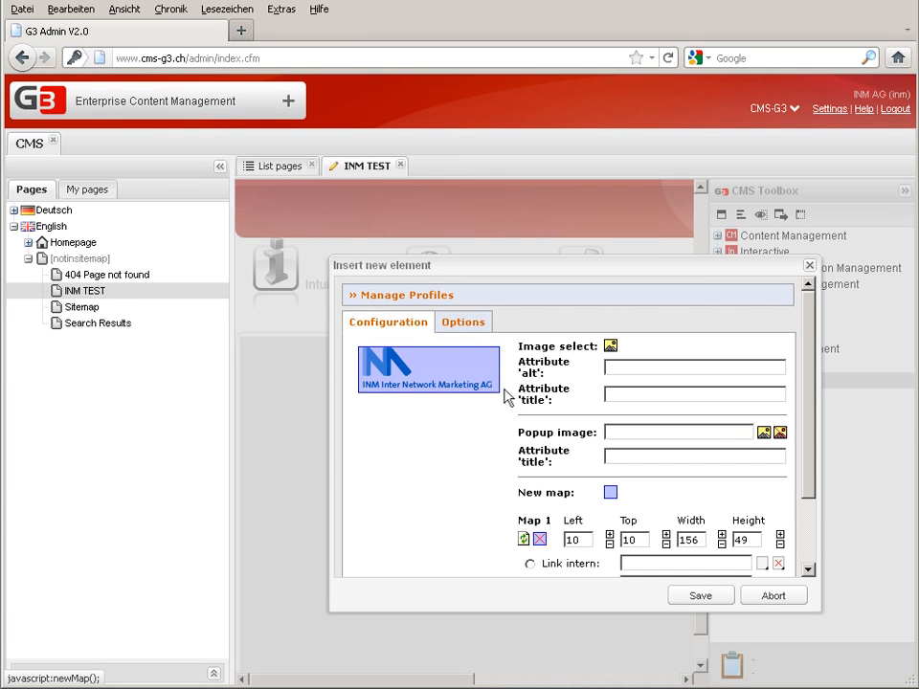
Save the new image element with its map on the INM TEST page
scroll(514, 404, "down", 2)
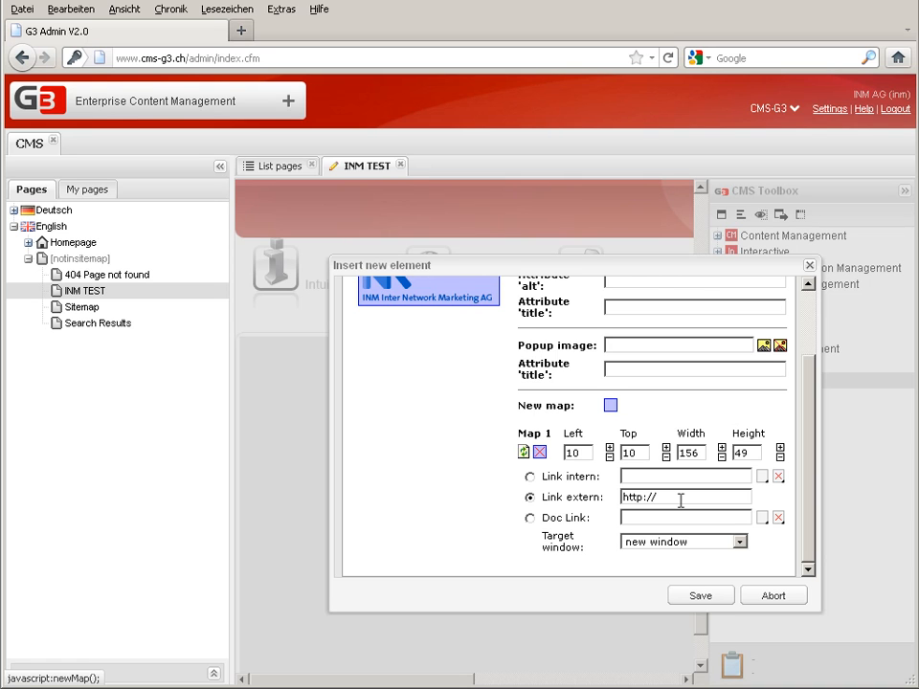
left_click(700, 595)
left_click(692, 593)
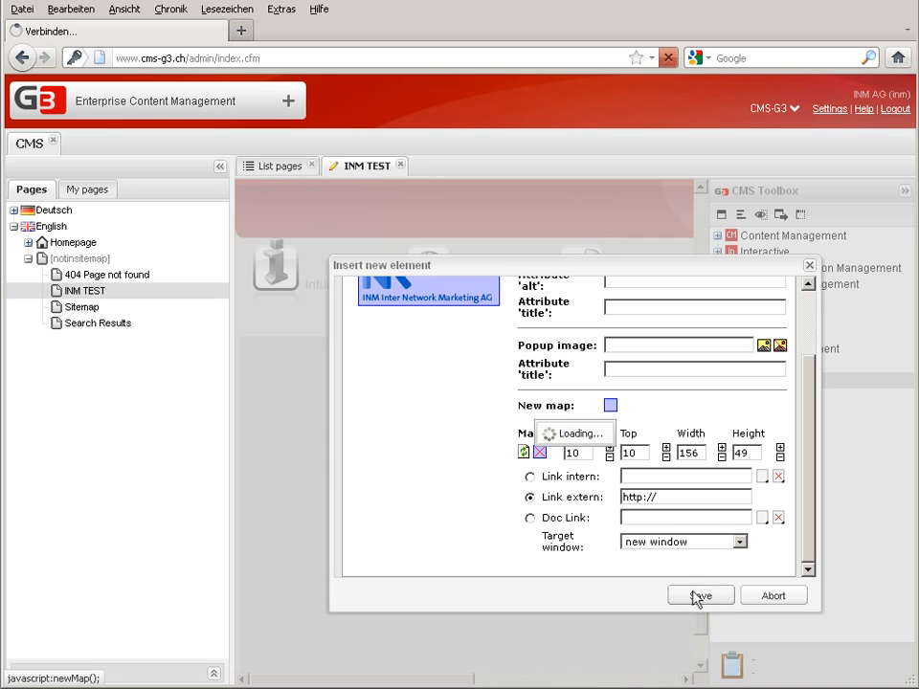
left_click(631, 380)
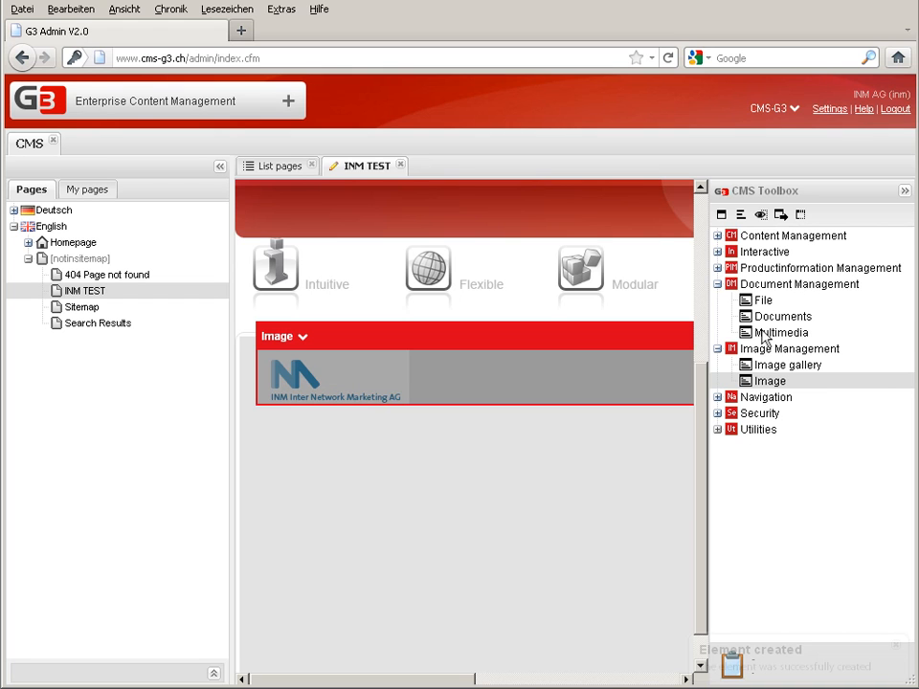
Insert a Multimedia element of type Flash on the page, using the file UK_Home_Banner_animation from the videotutorialtest folder
left_click_drag(762, 337, 393, 354)
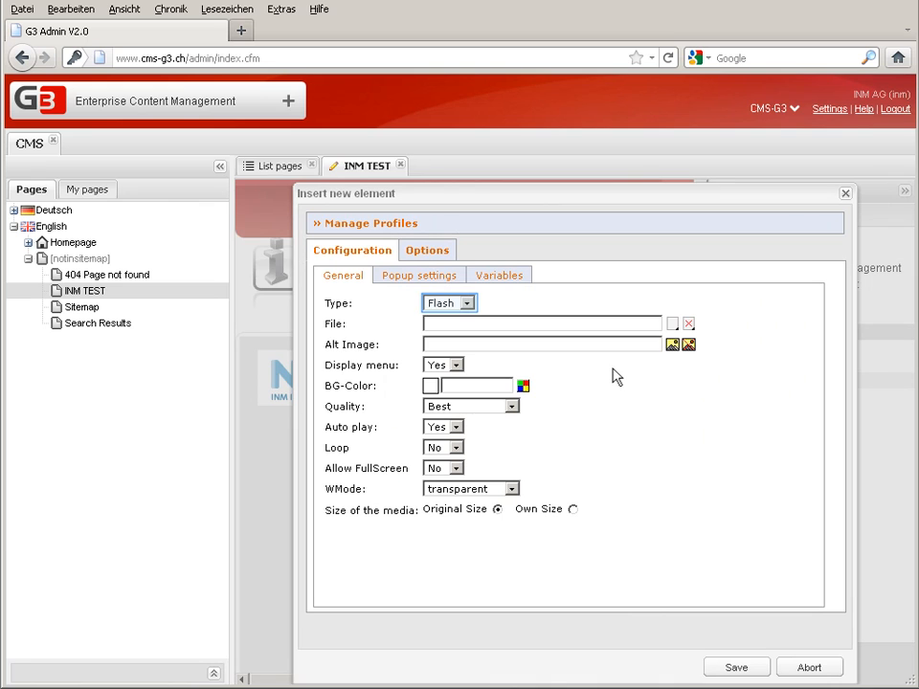
left_click(466, 304)
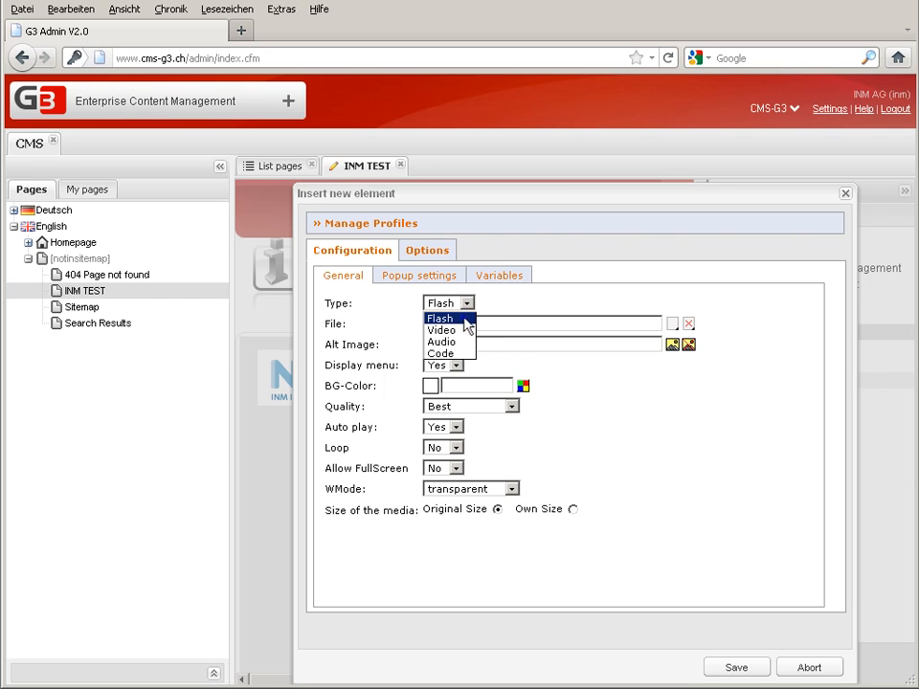
left_click(463, 319)
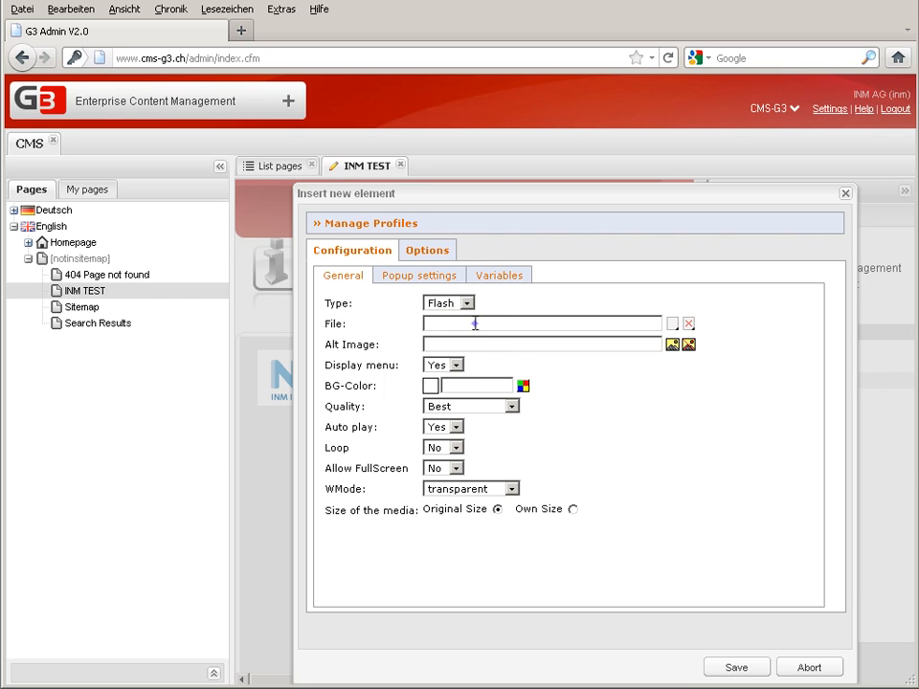
left_click(475, 324)
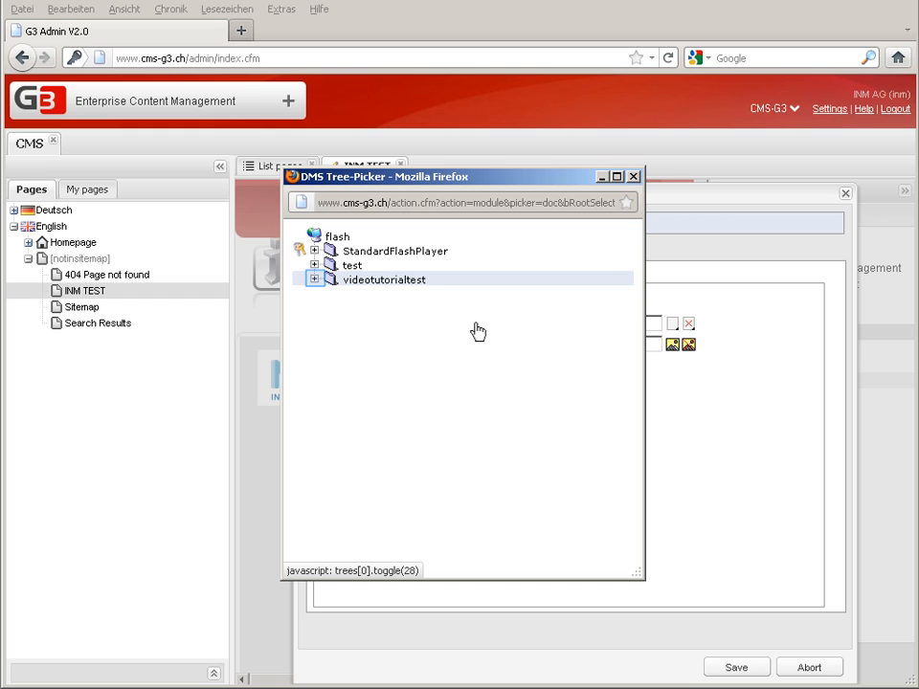
left_click(314, 279)
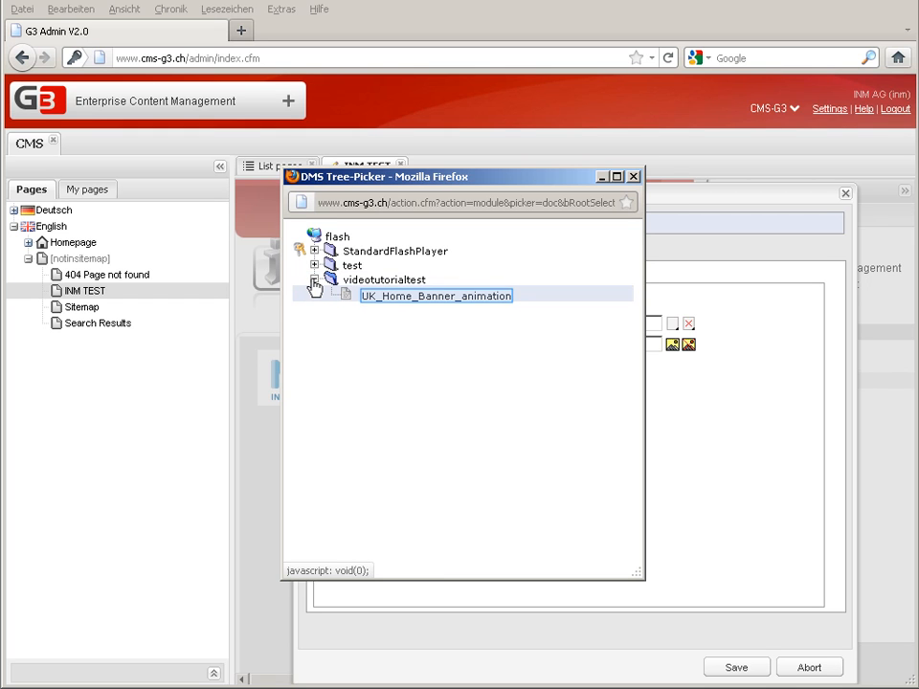
left_click(419, 298)
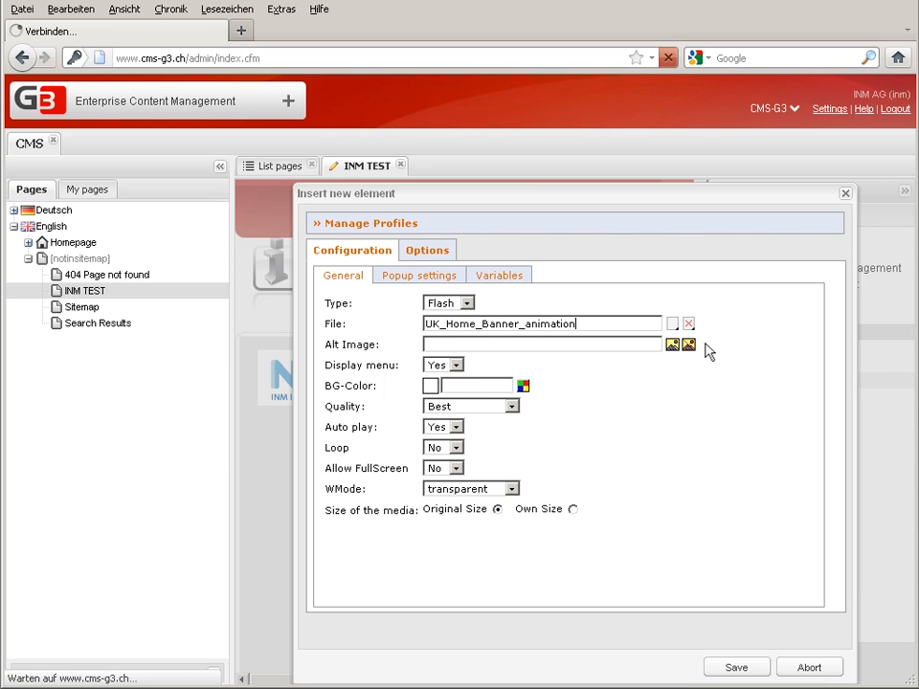
Set the Flash element's Display menu to Yes and its quality to Best, leaving the alternative image and background color empty
key("Tab")
key("Tab")
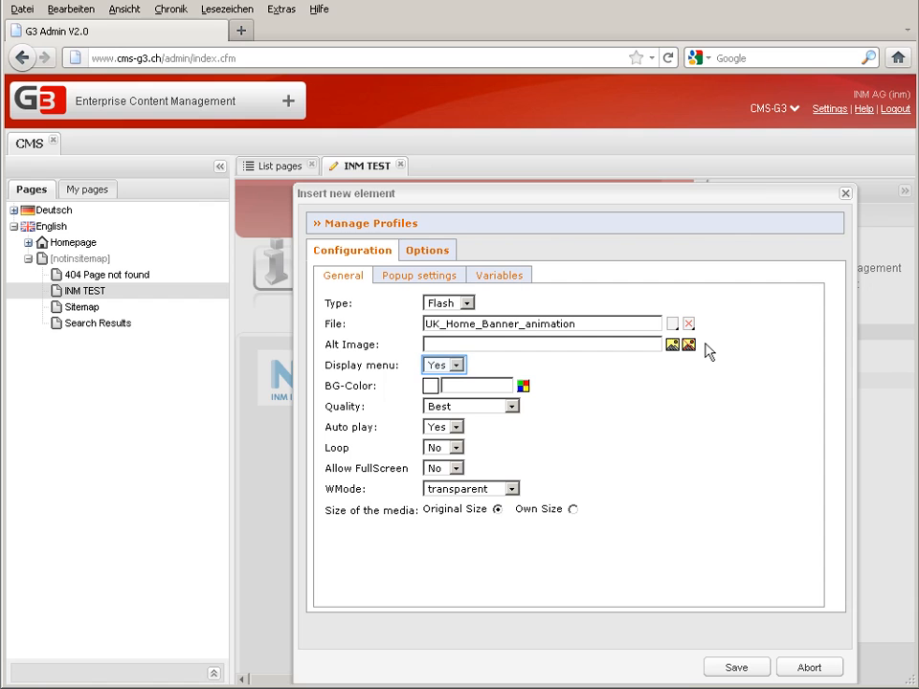
left_click(457, 365)
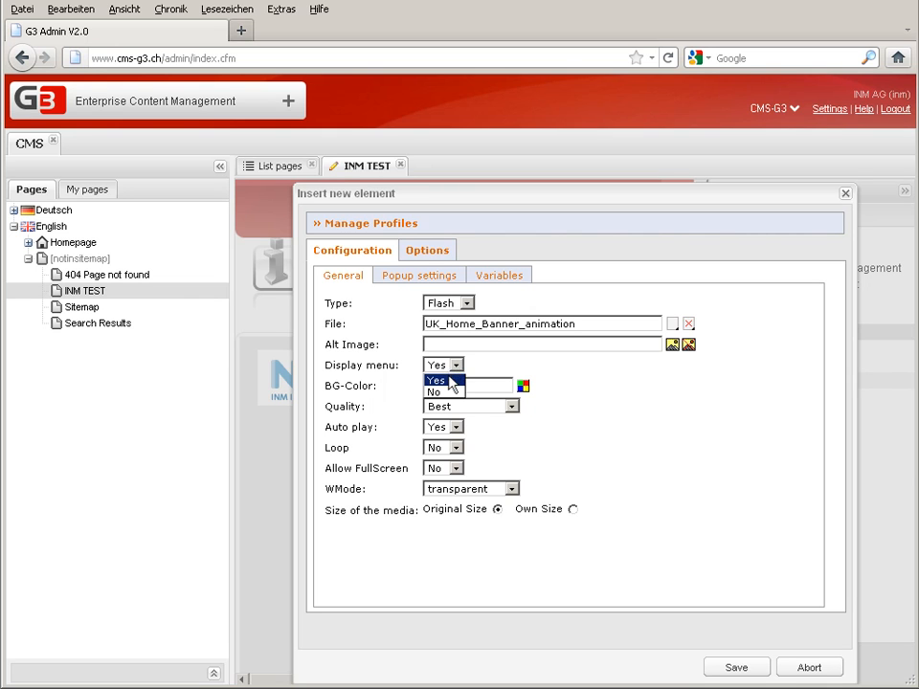
left_click(447, 380)
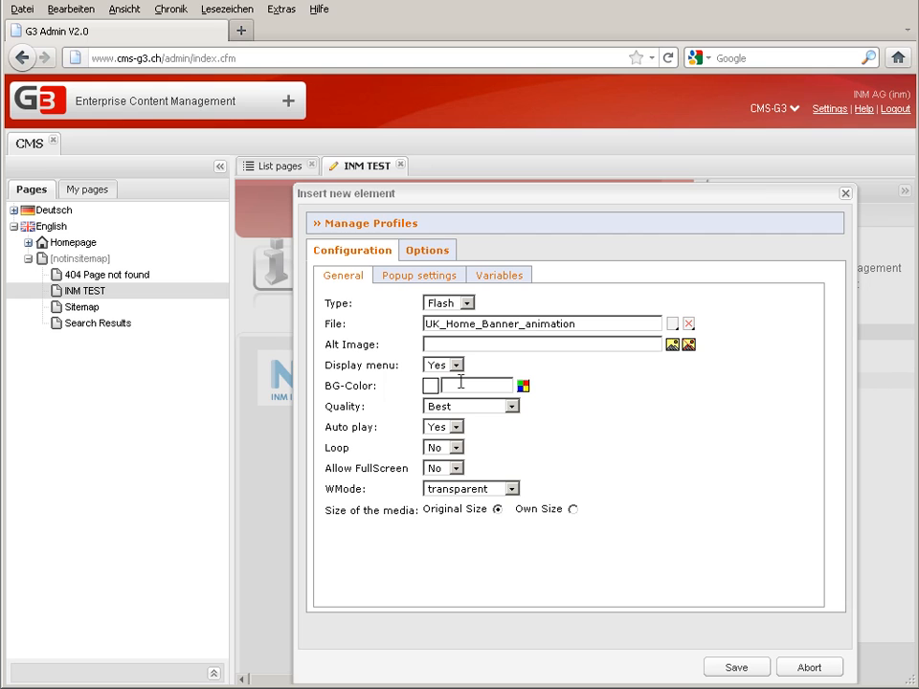
left_click(460, 383)
left_click(481, 410)
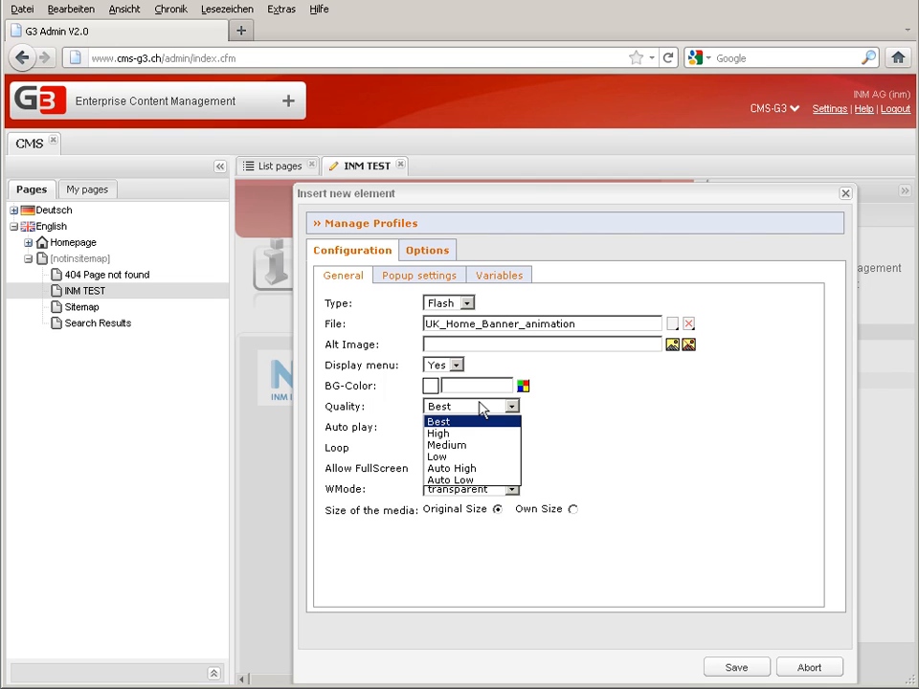
left_click(464, 420)
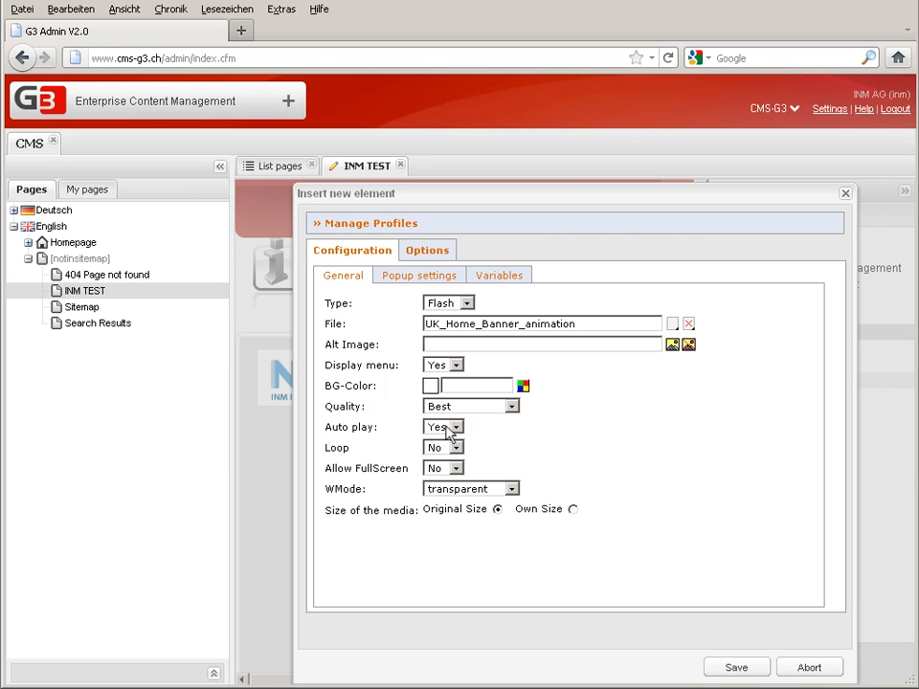
Set the Flash element's Auto play to Yes, Loop to No and Allow FullScreen to No
left_click(449, 433)
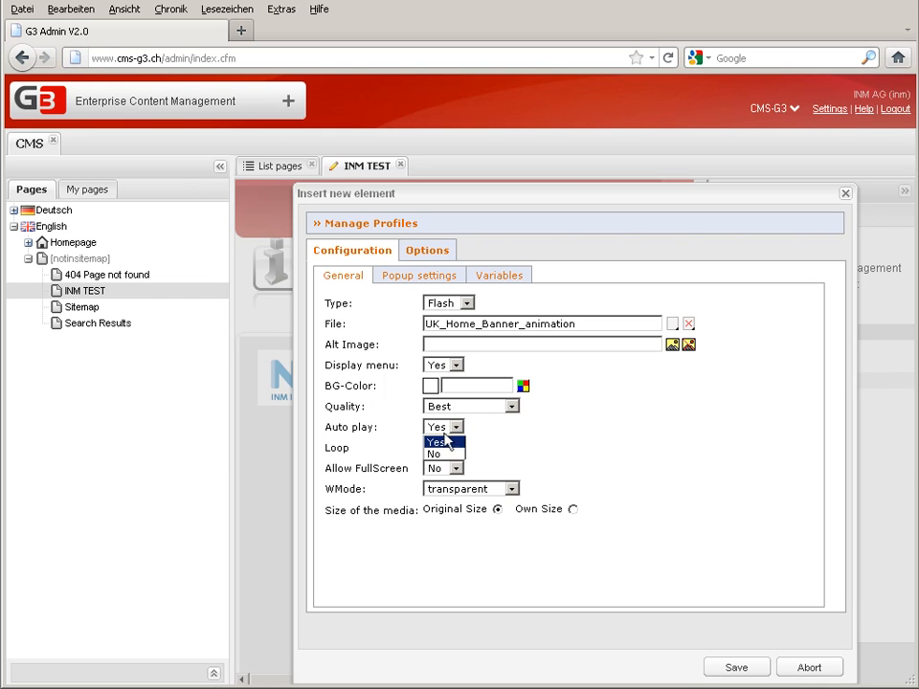
left_click(445, 446)
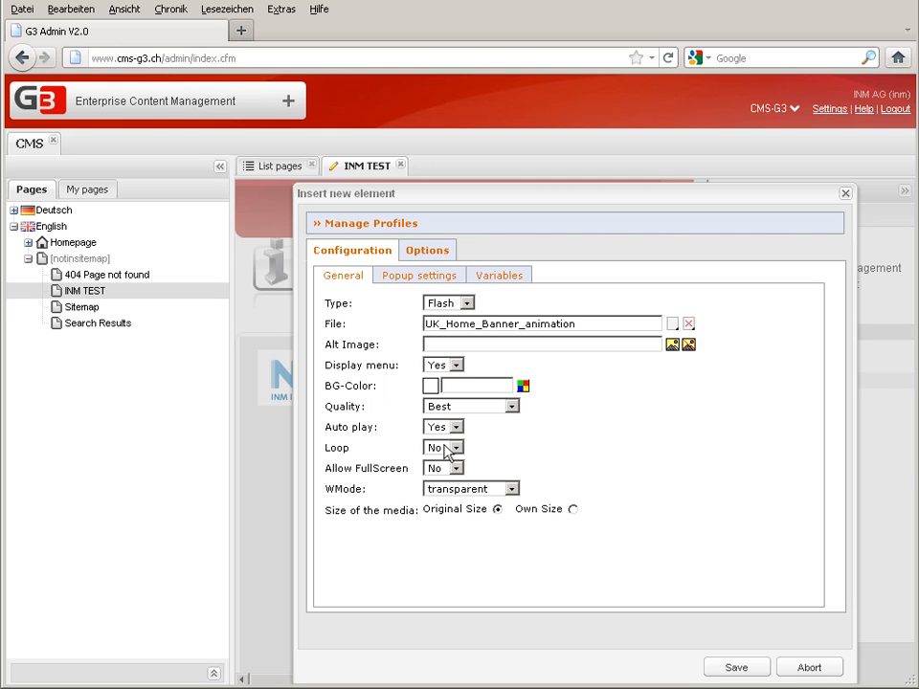
left_click(447, 457)
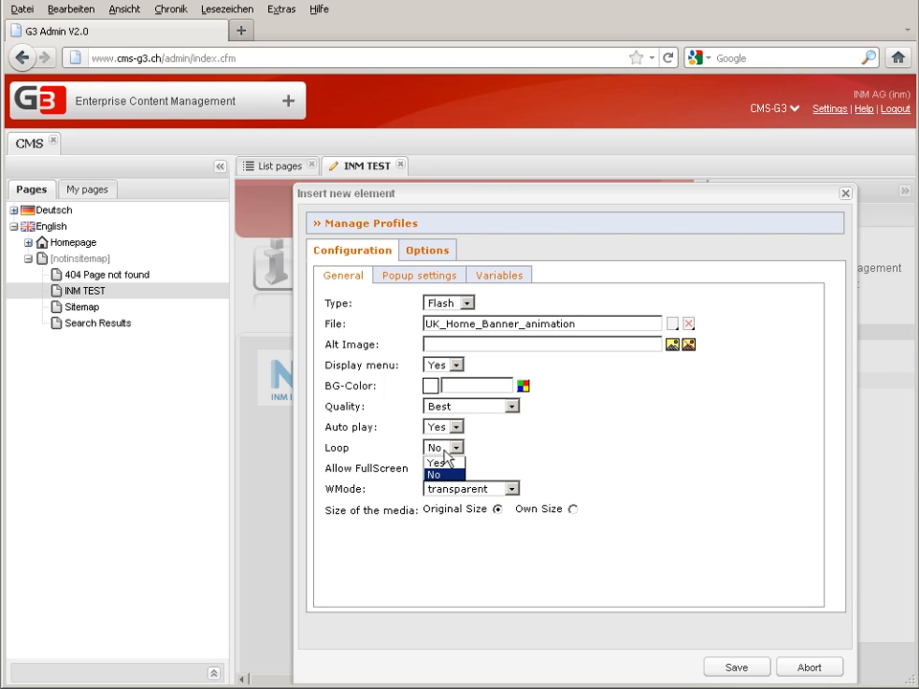
left_click(443, 475)
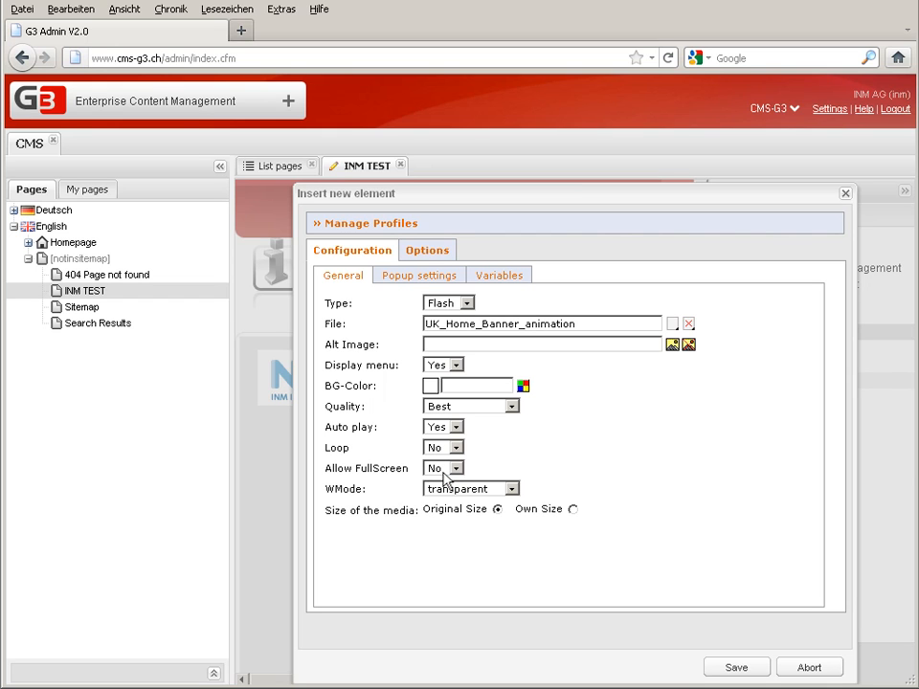
left_click(443, 472)
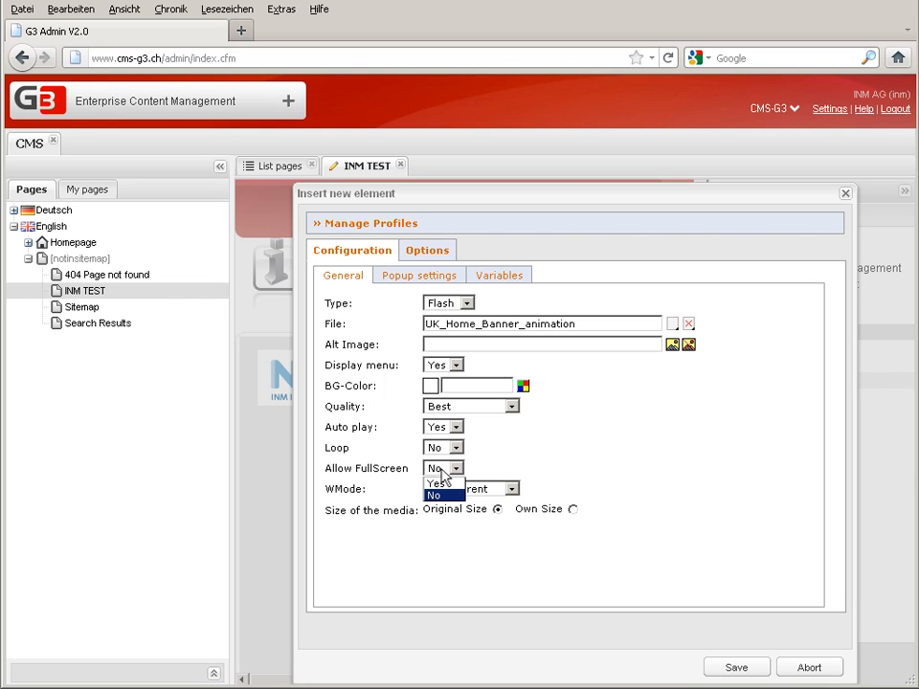
left_click(443, 496)
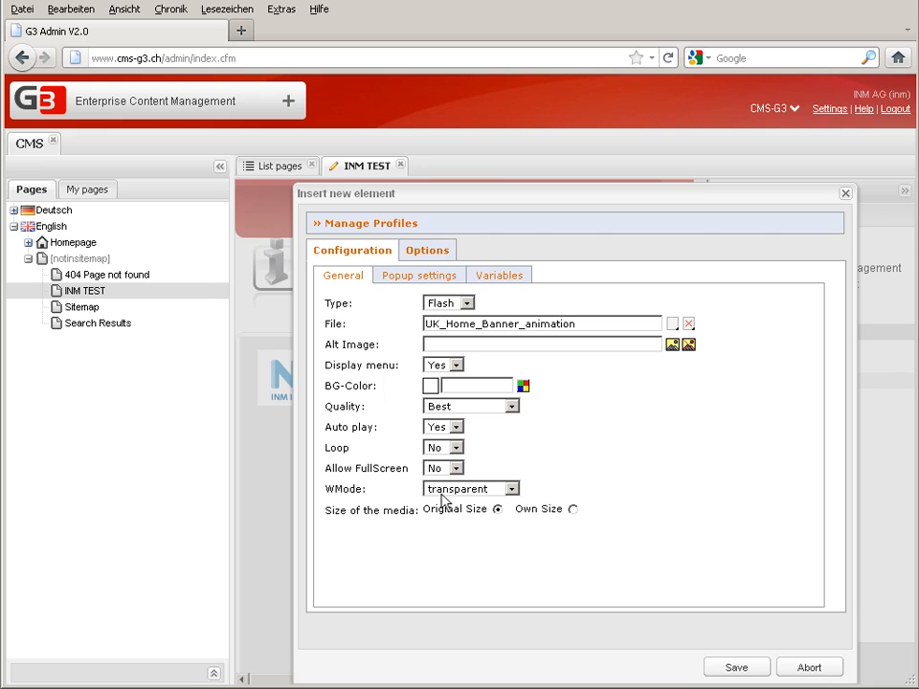
Set the Flash element's WMode to transparent and use the original size for the media
left_click(496, 492)
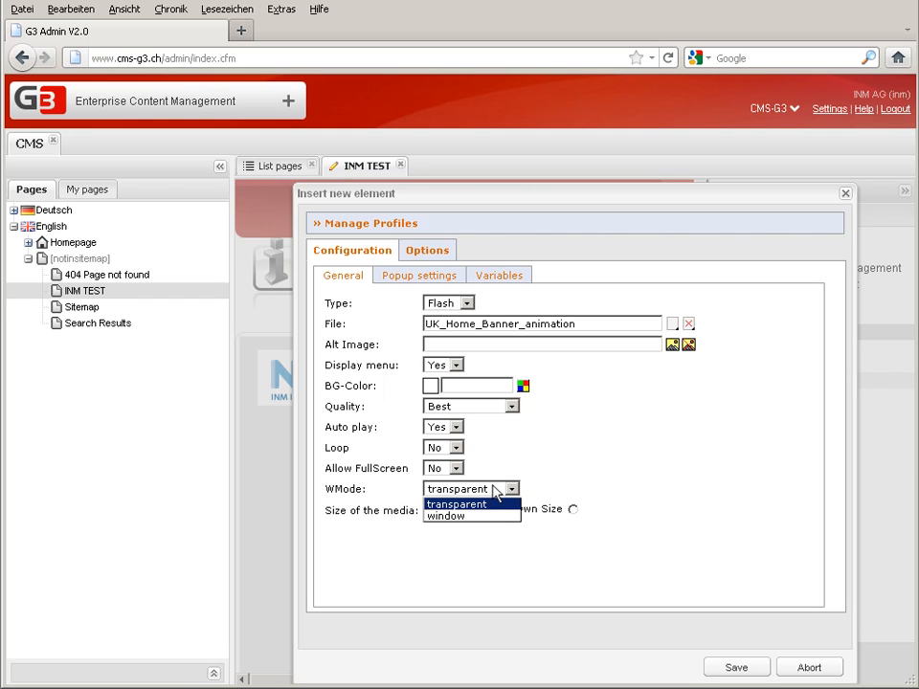
left_click(486, 505)
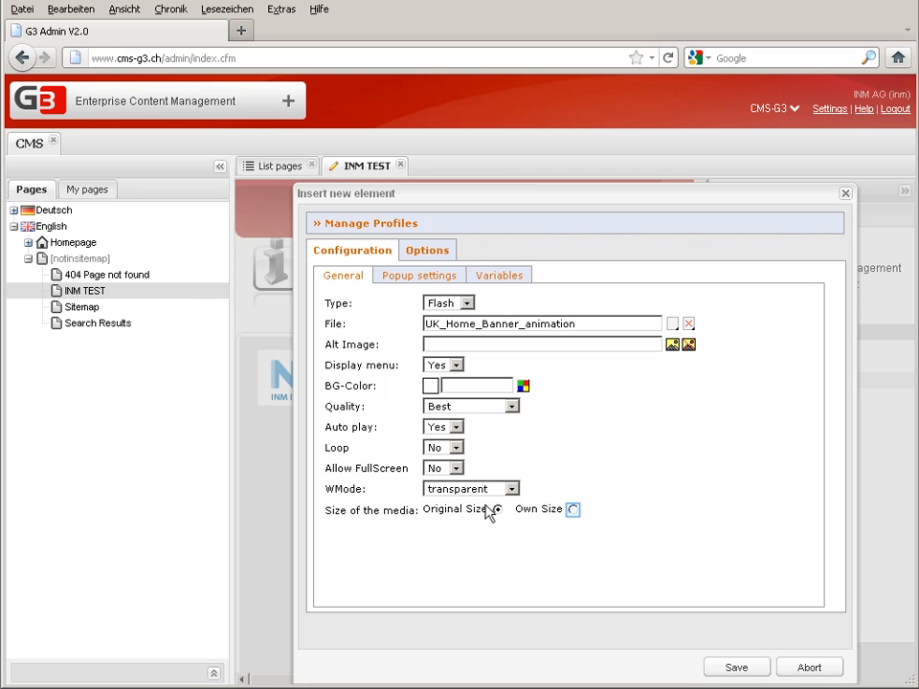
left_click(573, 510)
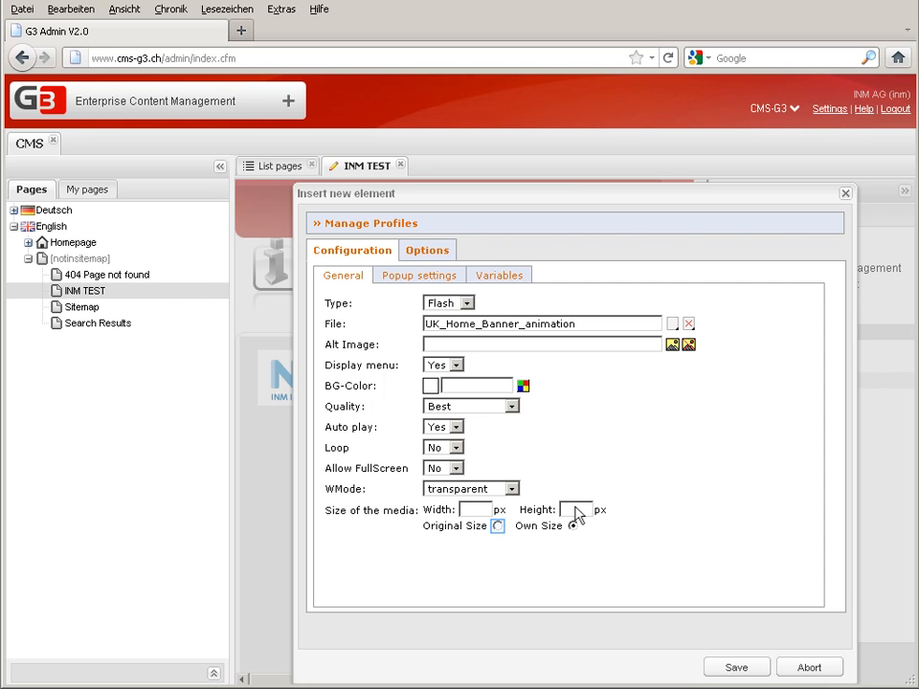
left_click(497, 526)
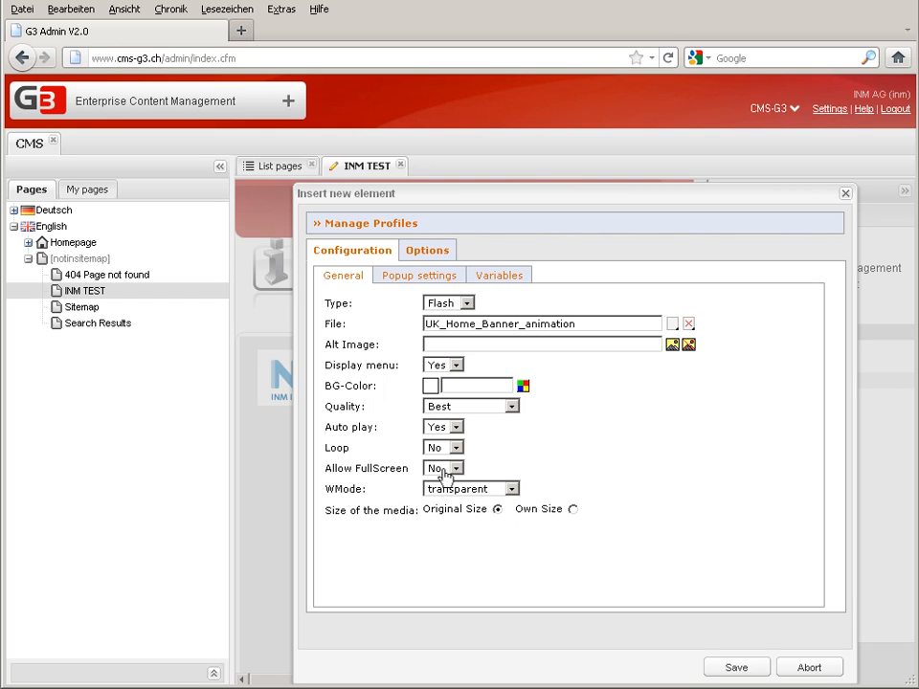
Save the Flash element with its popup settings left at their defaults, and check it in the page preview
left_click(423, 276)
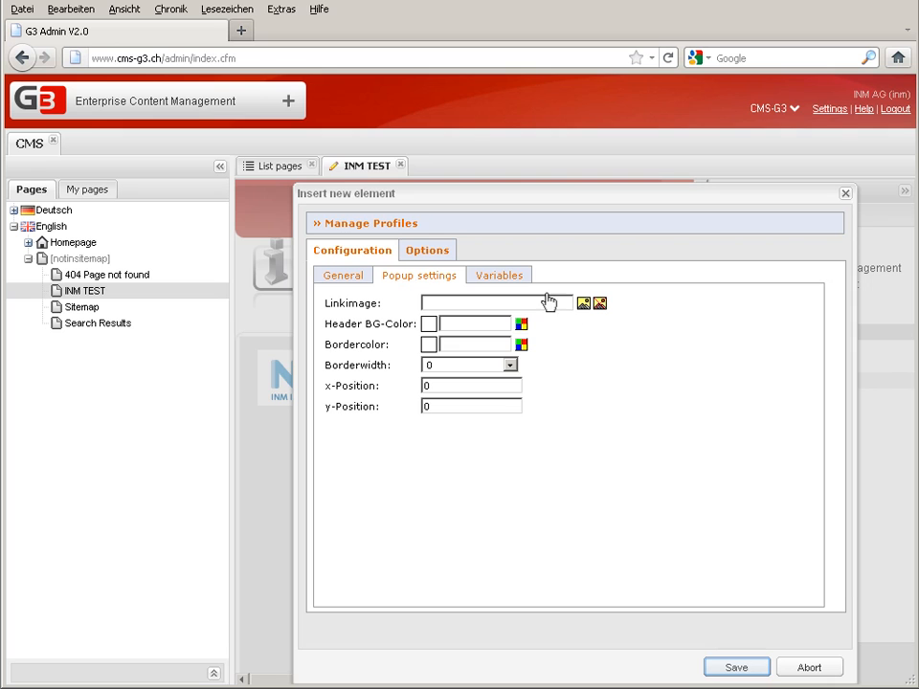
left_click(735, 667)
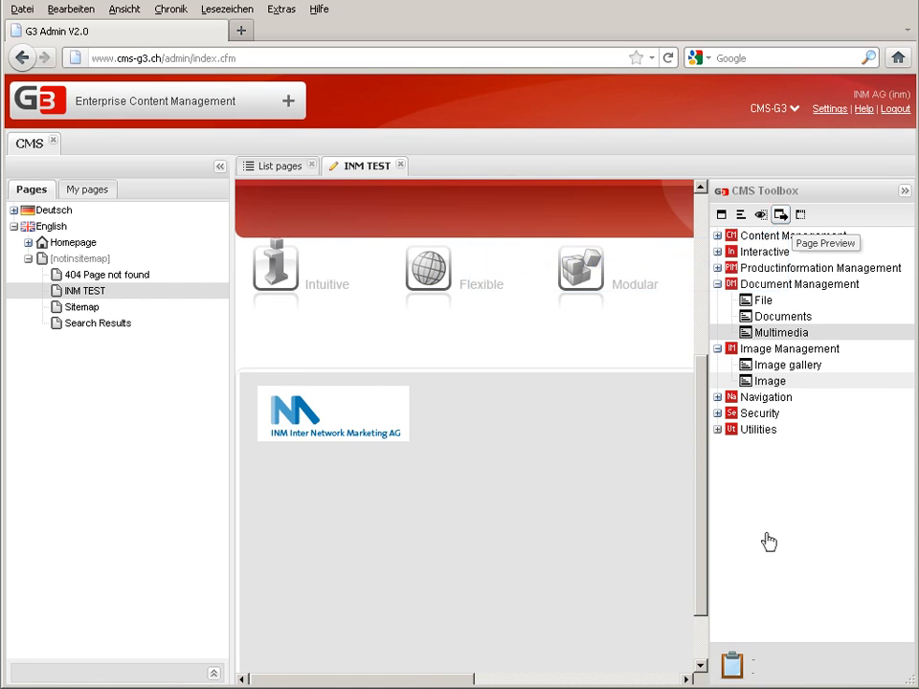
left_click(780, 216)
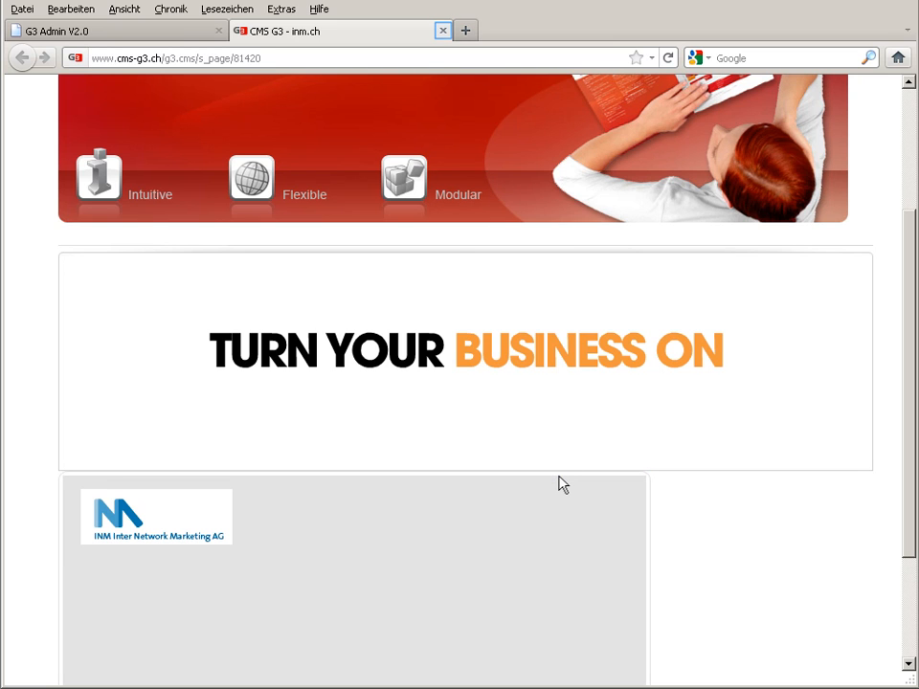
left_click(443, 33)
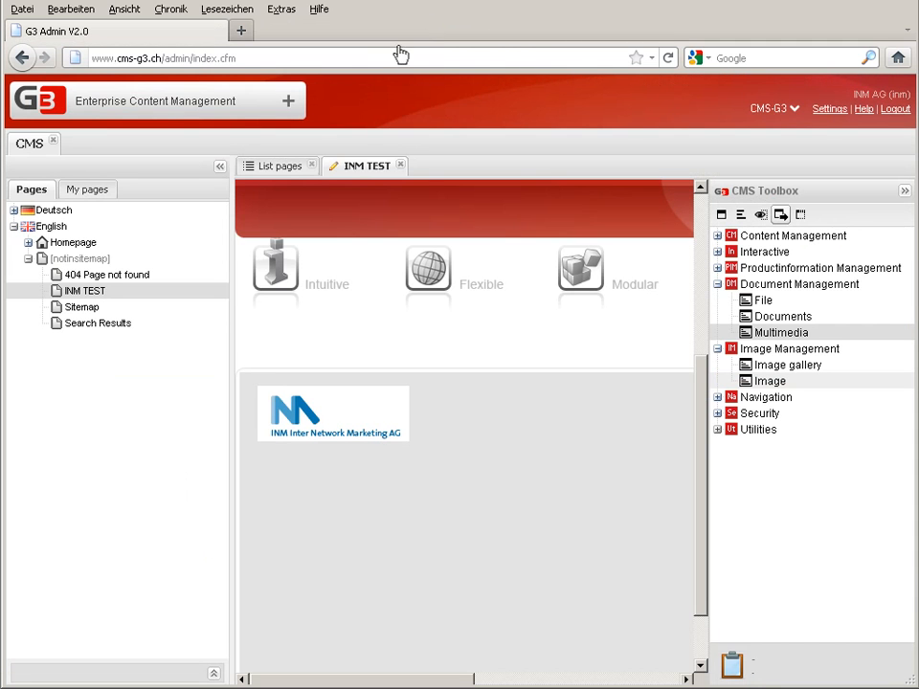
Delete the Flash element from the page and insert a new Multimedia element of type Video above the logo
left_click(340, 328)
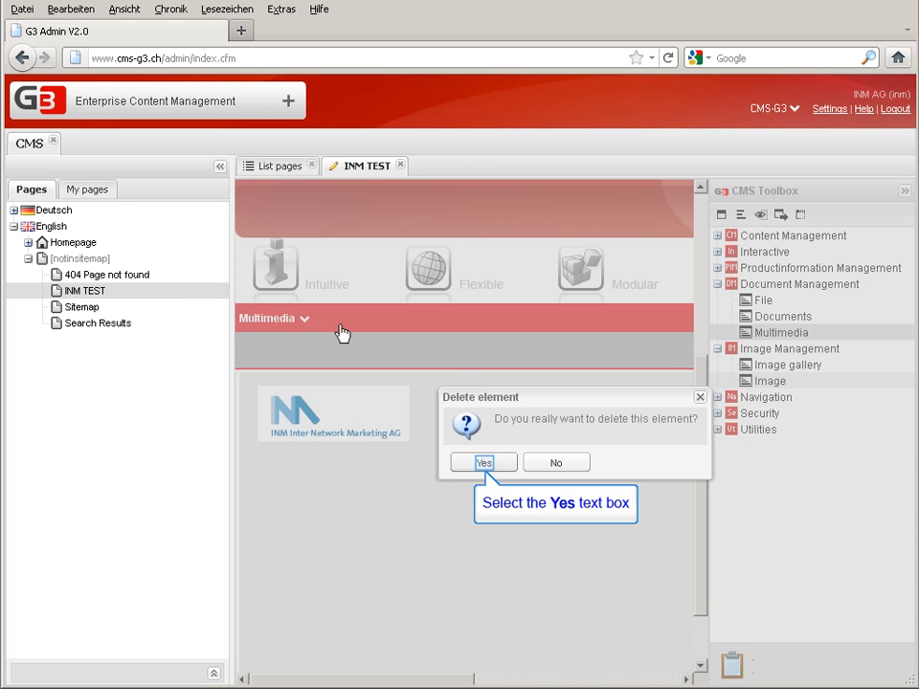
left_click(483, 463)
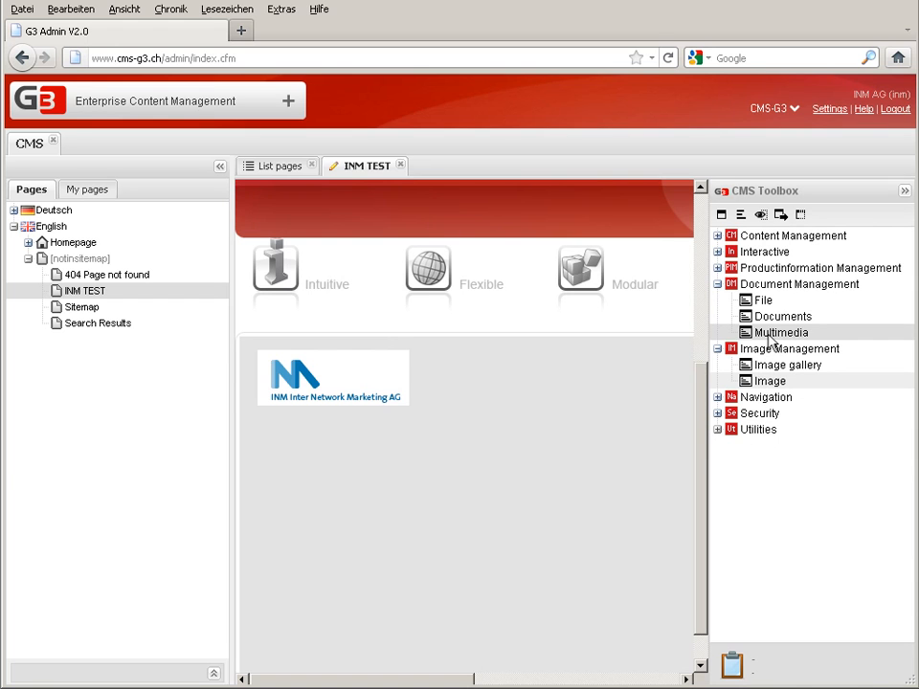
left_click_drag(770, 342, 347, 353)
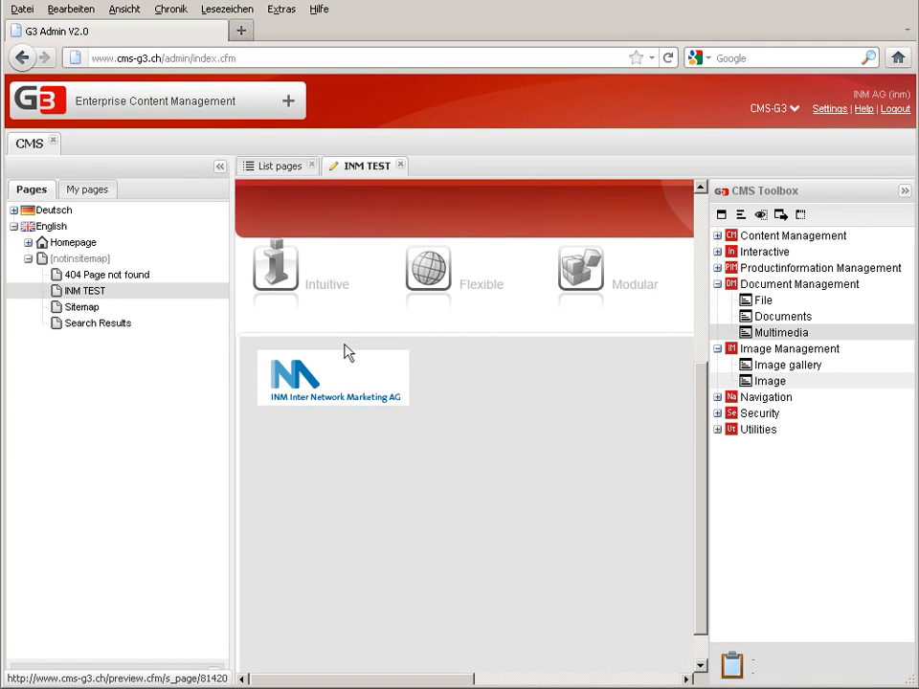
left_click(445, 304)
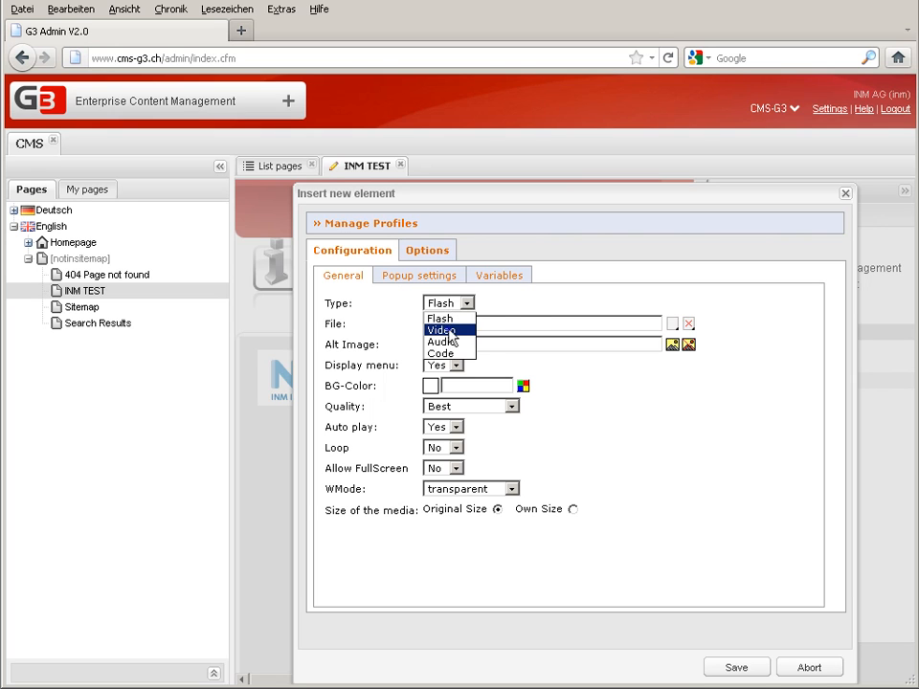
left_click(450, 330)
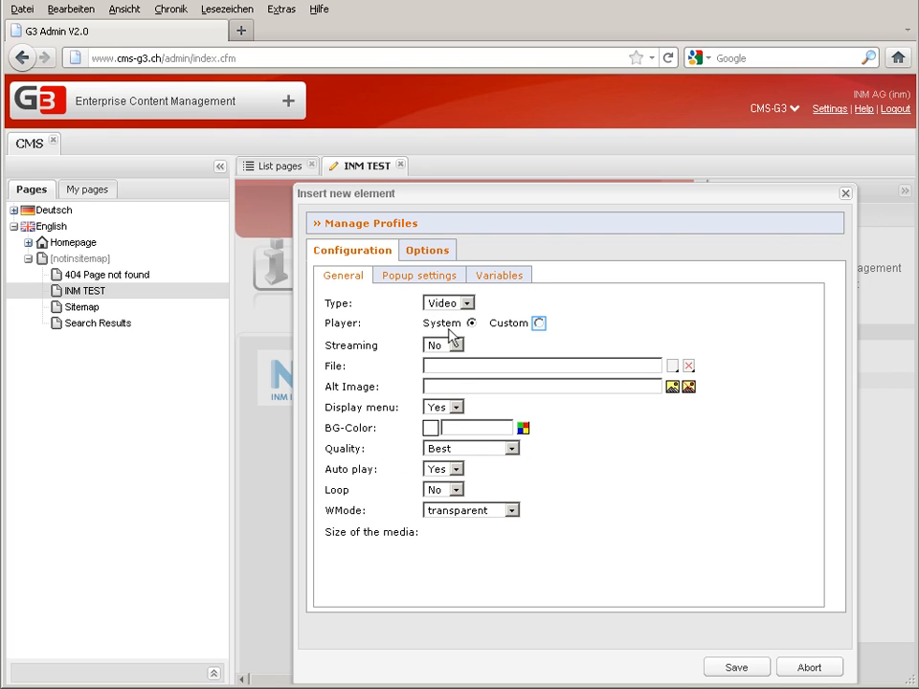
Set the Video element to use the System player with Streaming set to No
left_click(539, 323)
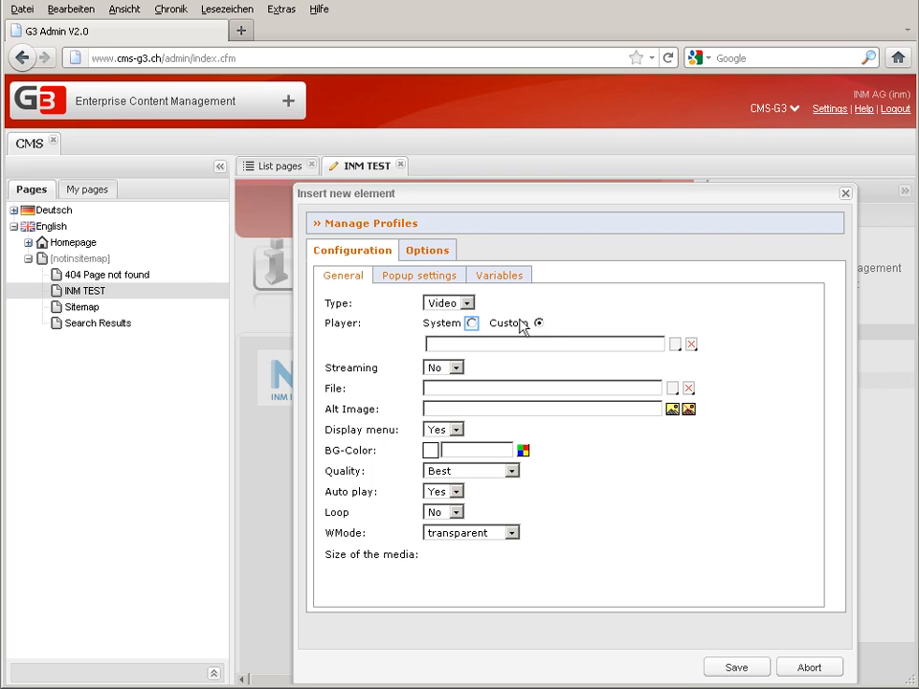
left_click(471, 323)
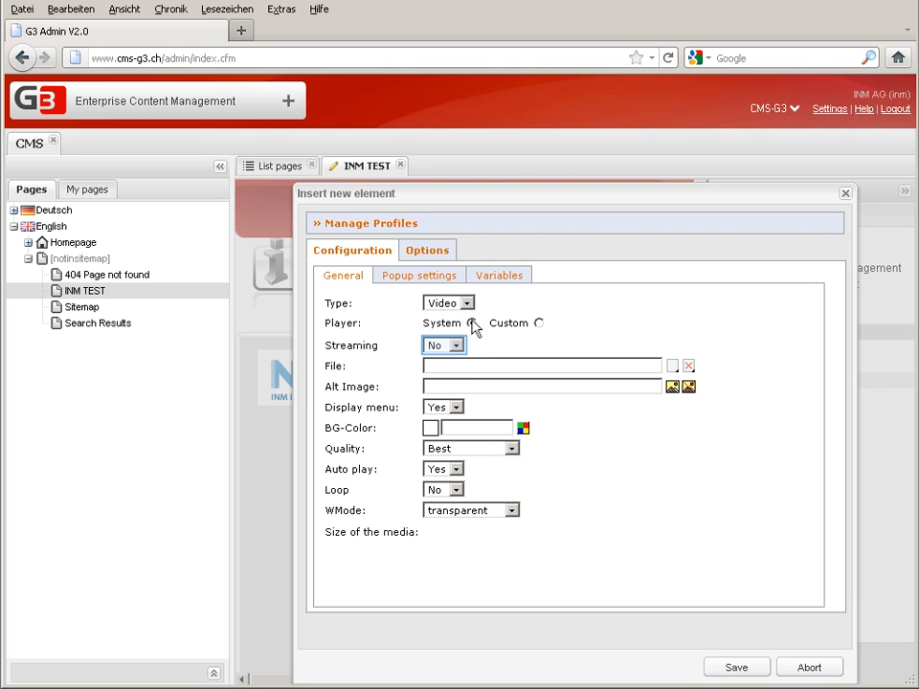
left_click(457, 346)
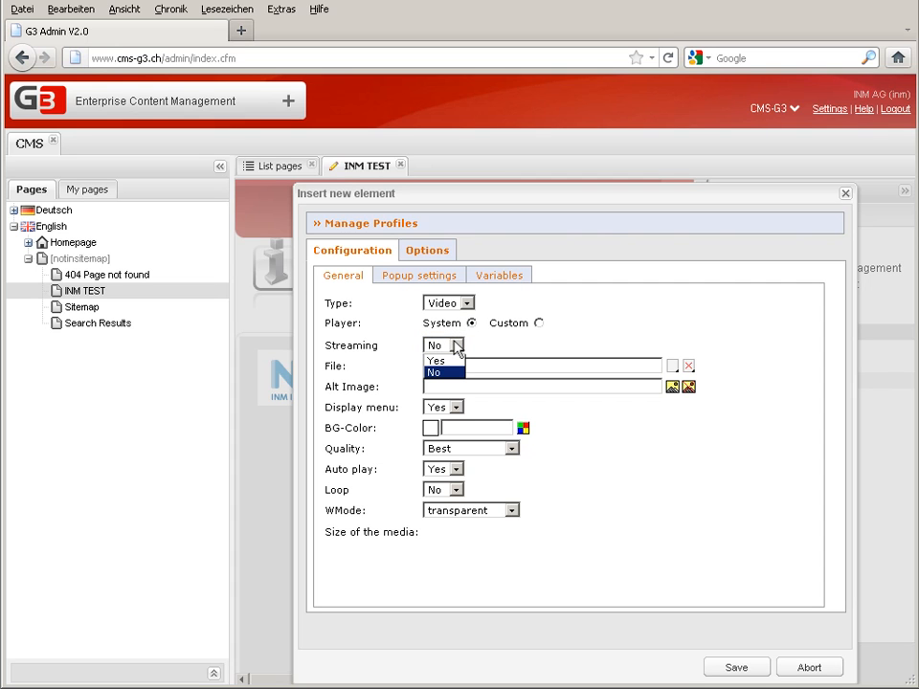
left_click(438, 372)
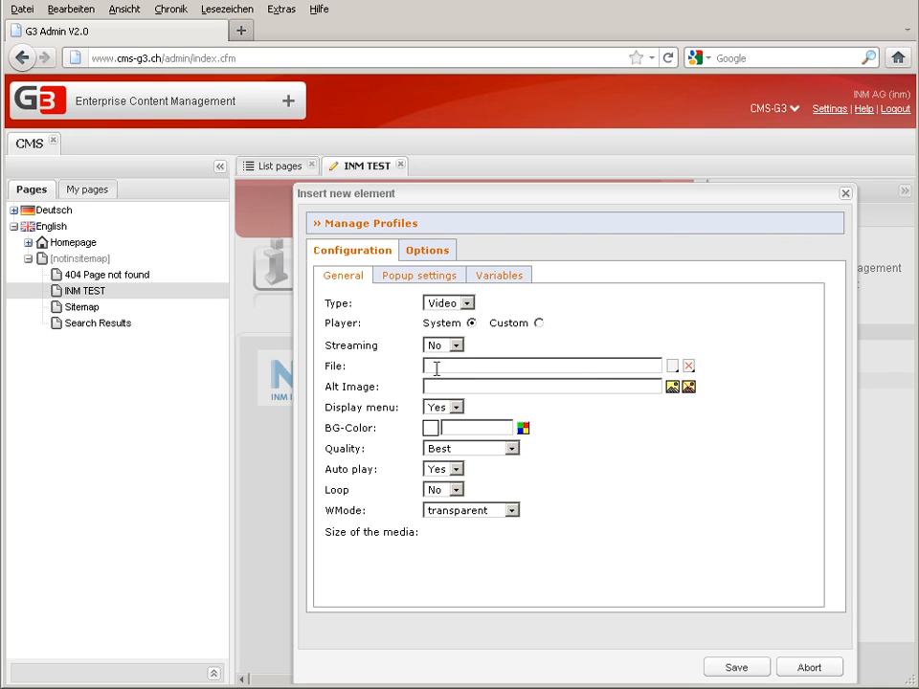
Choose video1_uk from the videotutorialtest folder as the Video element's file
left_click(452, 367)
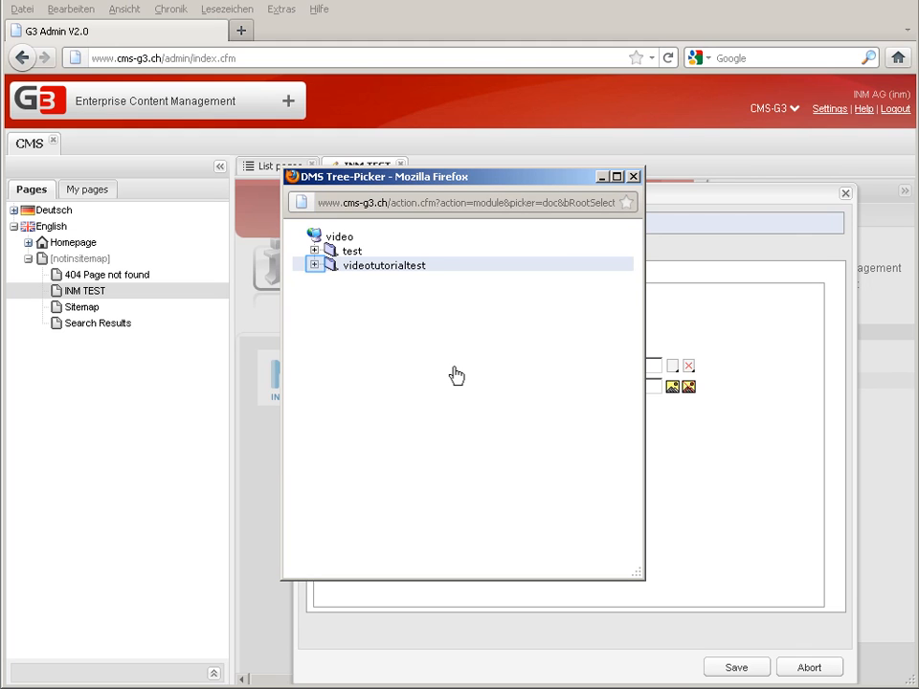
left_click(314, 265)
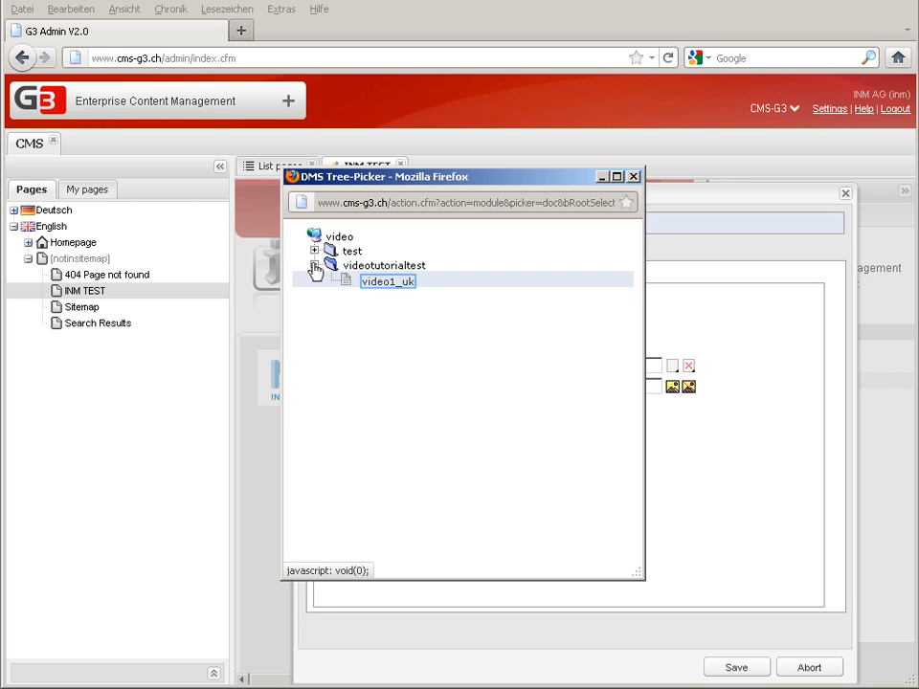
left_click(378, 284)
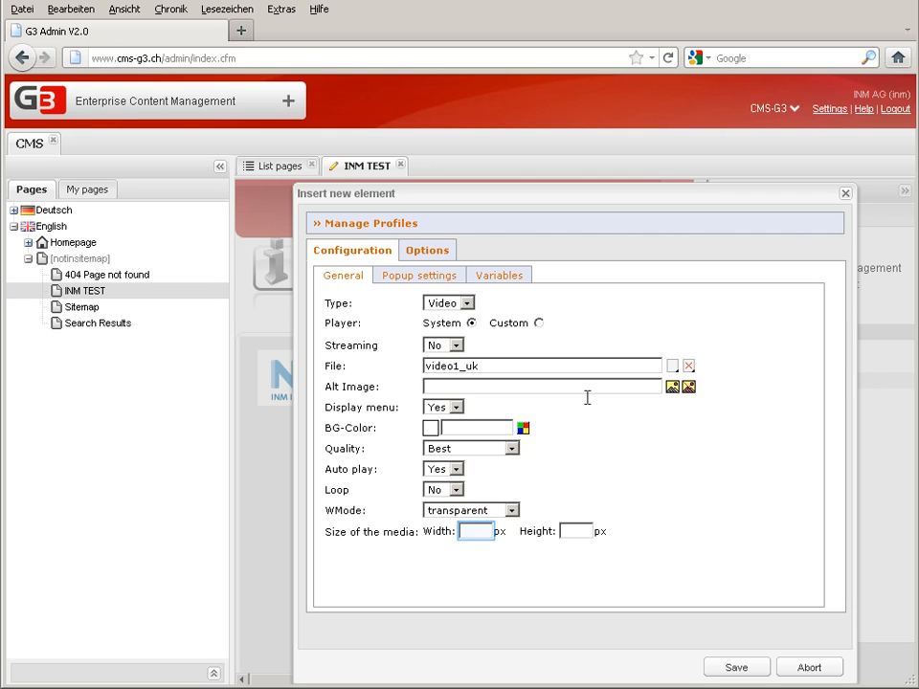
Set the video's media size to 300 px wide and 300 px high
left_click(479, 532)
type("300")
key("Tab")
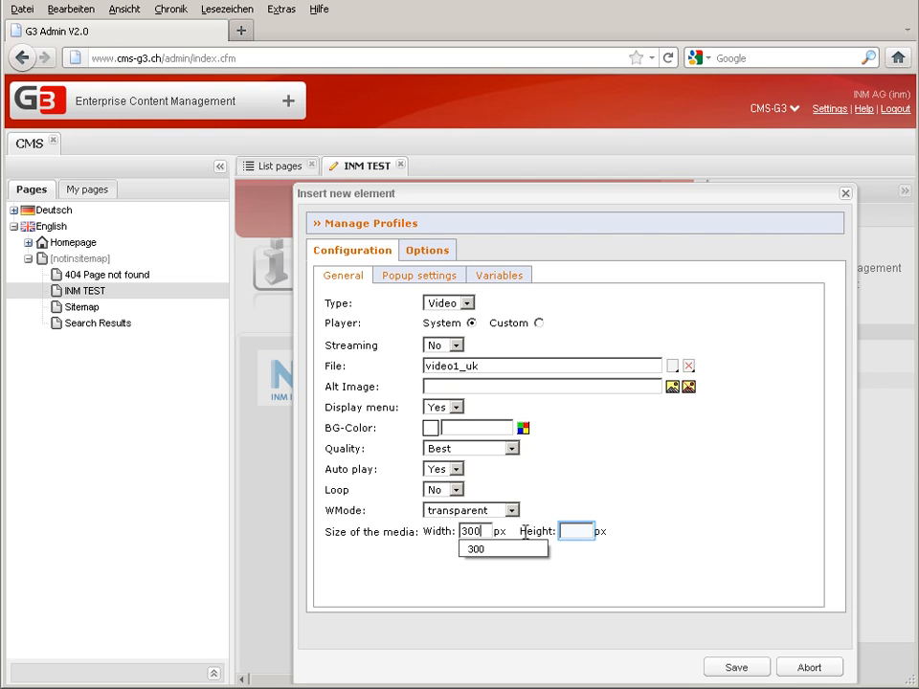
left_click(568, 532)
type("300")
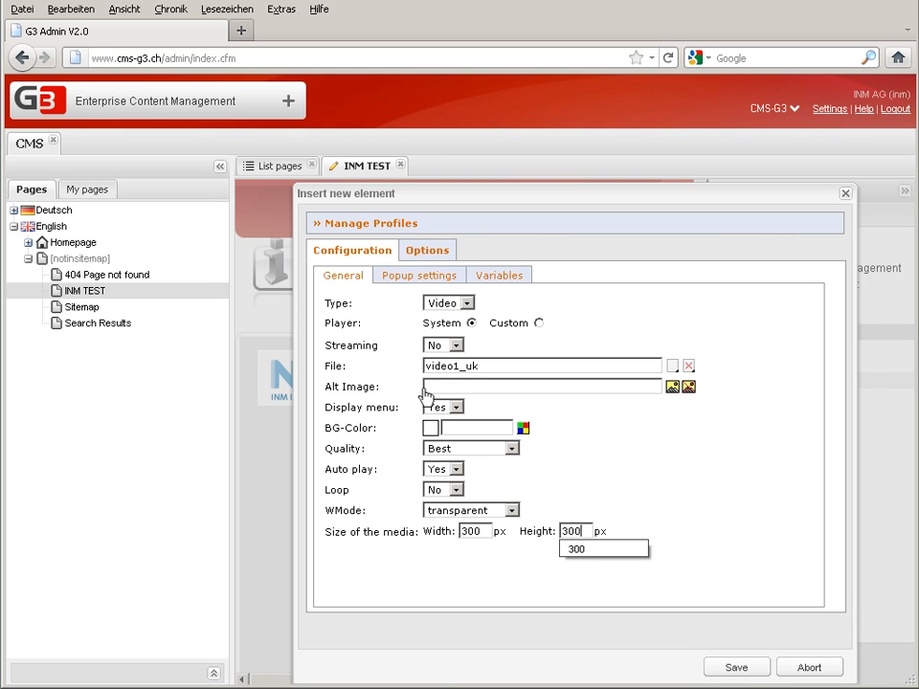
Save the Video element with its popup settings left at their defaults, and check the video in the page preview
left_click(416, 276)
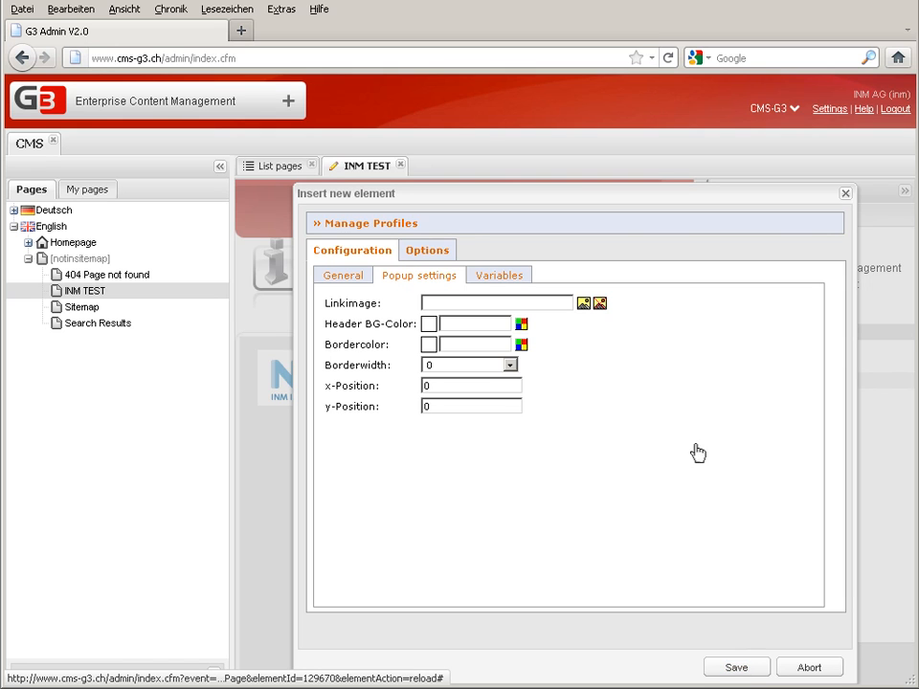
left_click(734, 670)
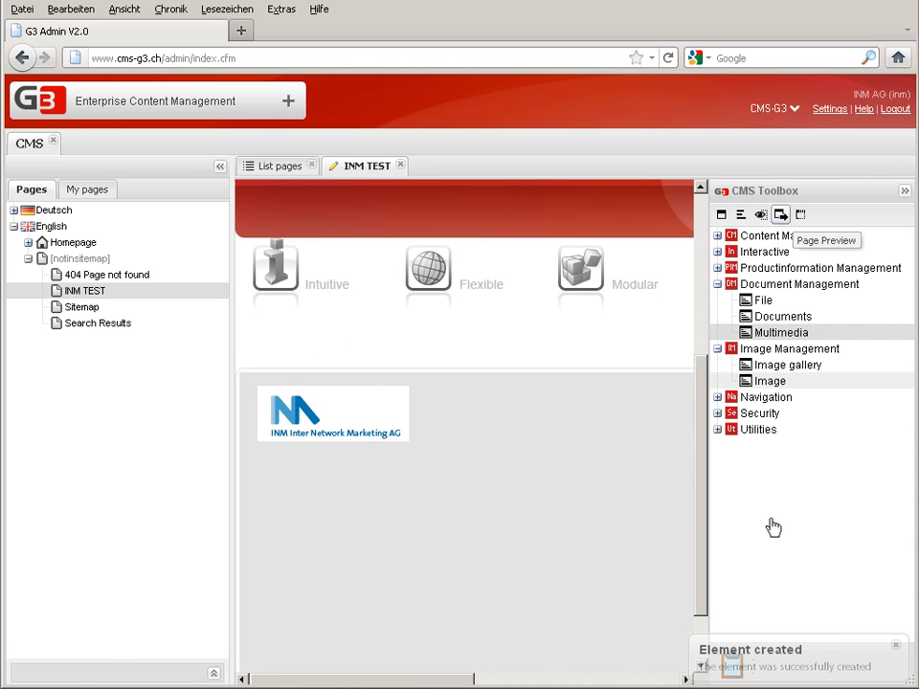
left_click(781, 217)
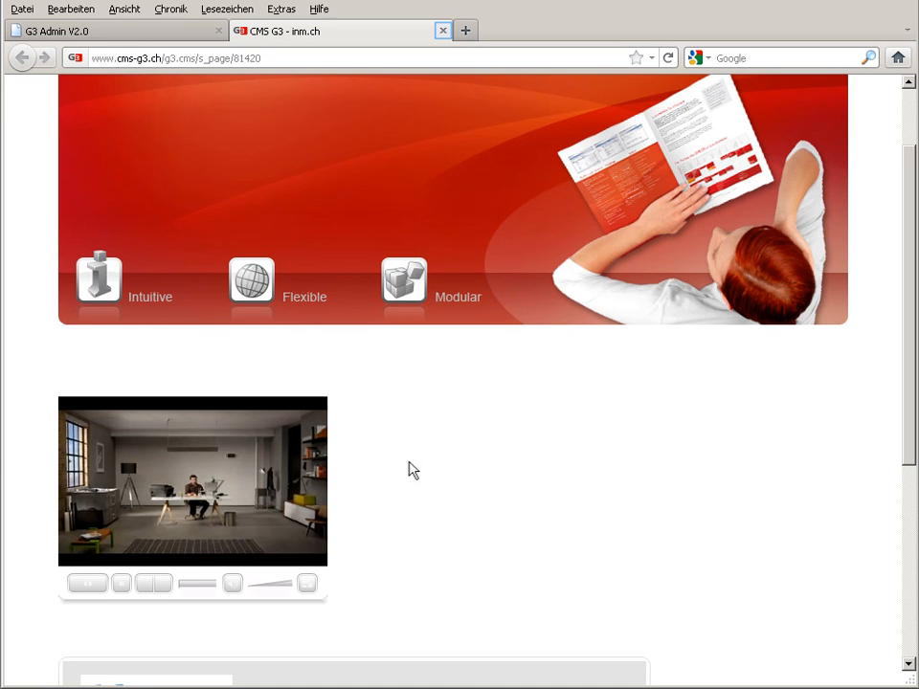
left_click(443, 30)
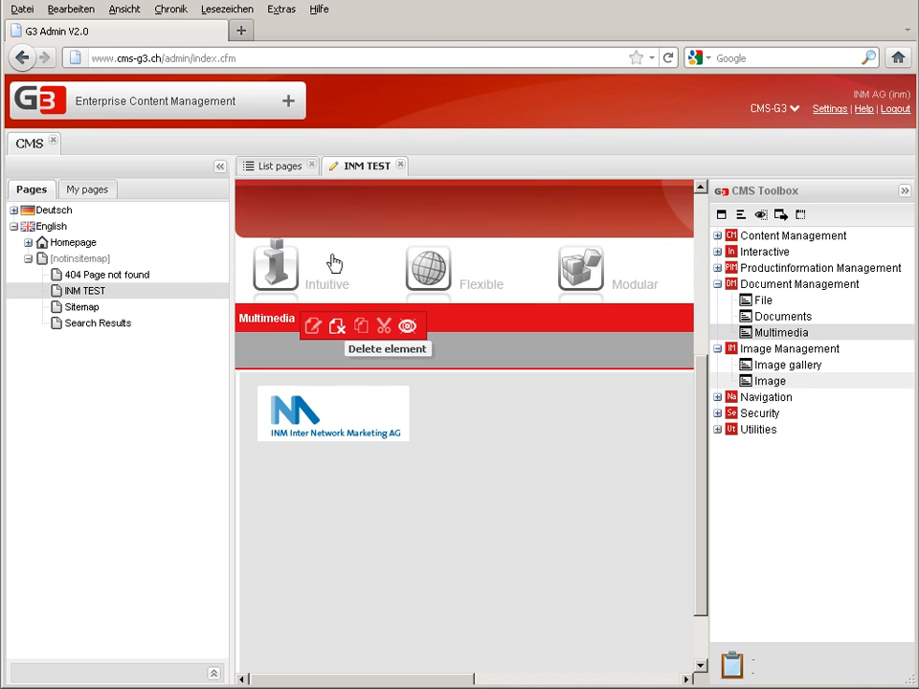
Delete the Video element from the page and insert a new Multimedia element of type Audio above the logo
left_click(335, 328)
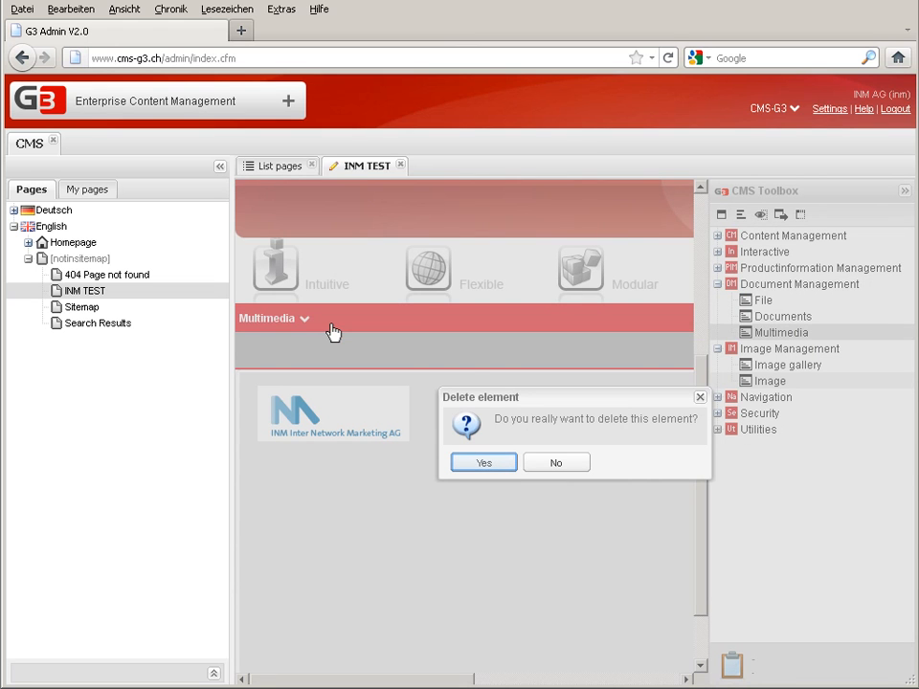
left_click(503, 463)
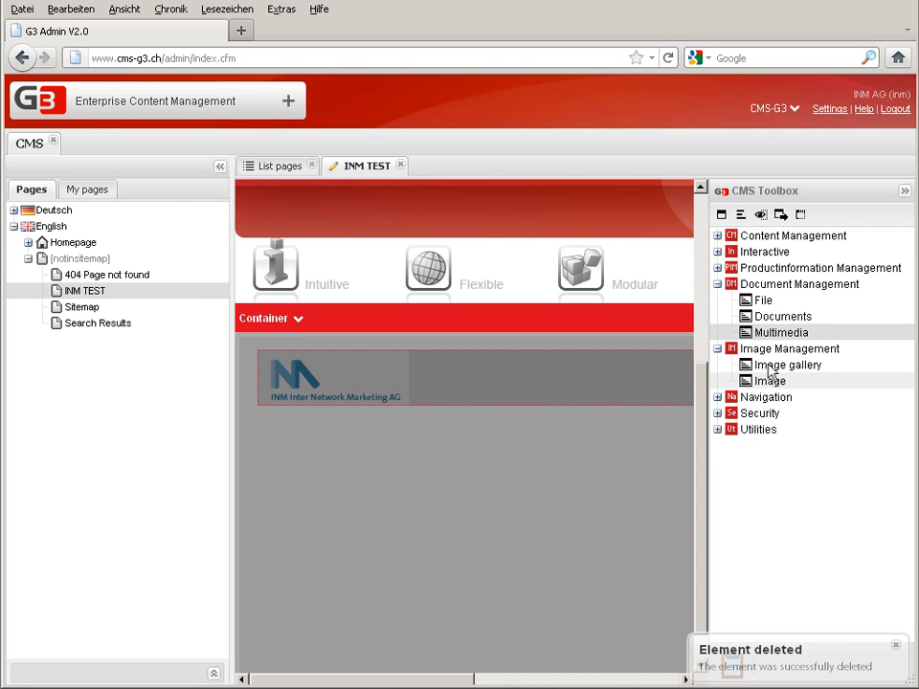
left_click_drag(774, 336, 426, 351)
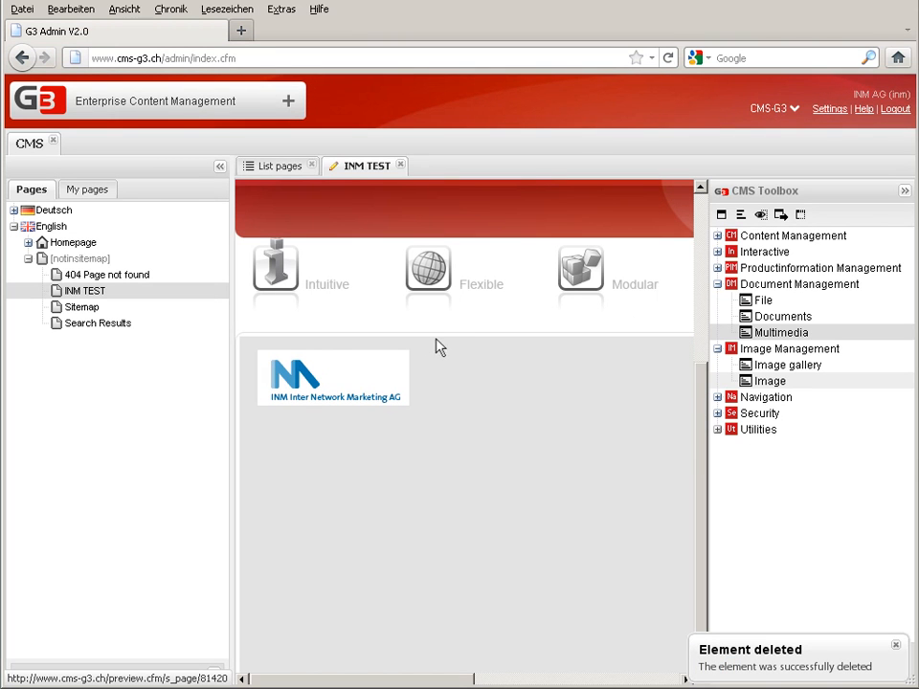
left_click(448, 304)
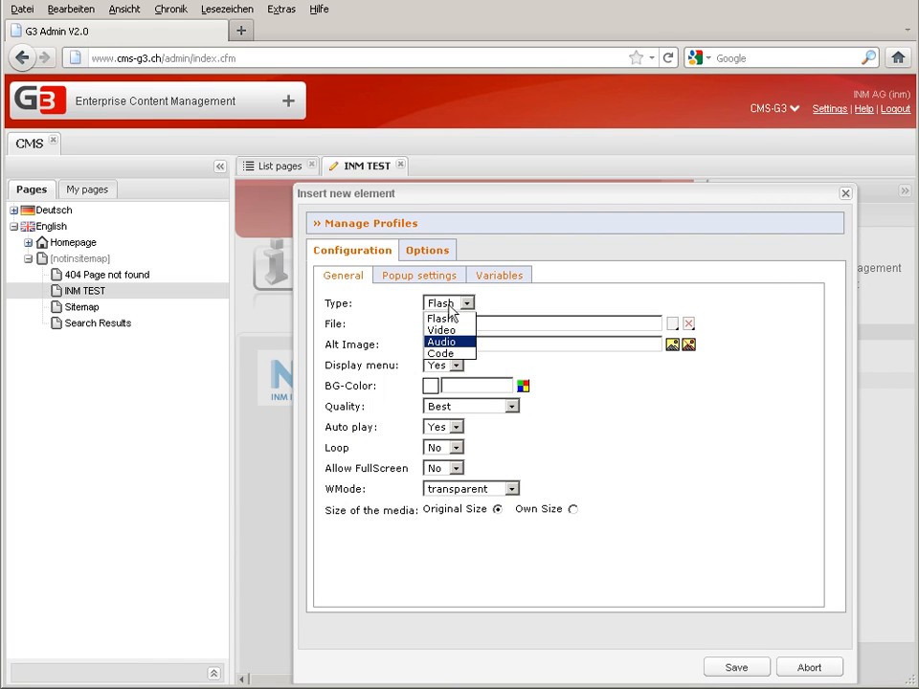
left_click(448, 343)
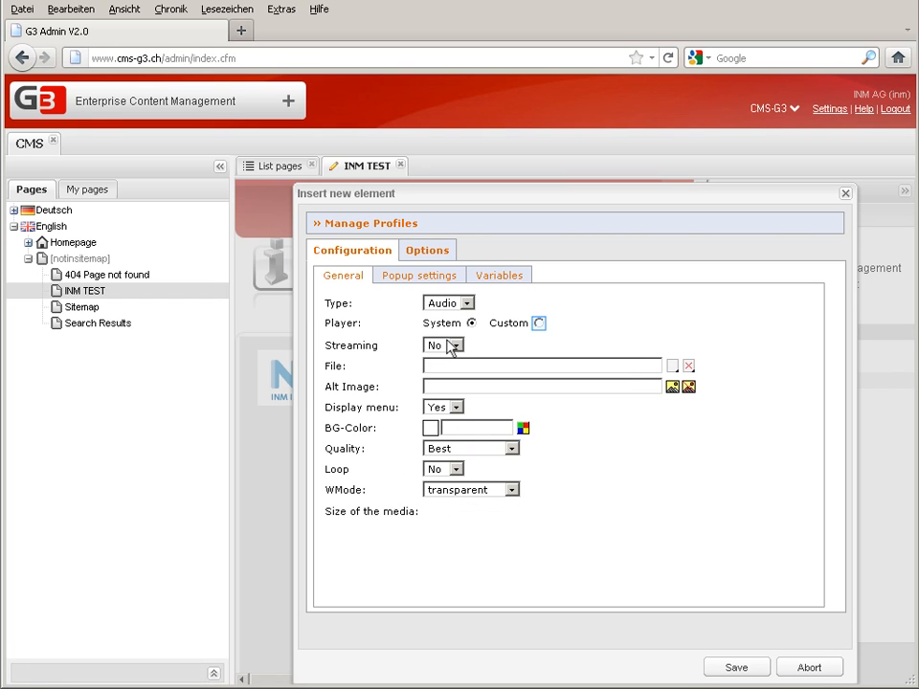
Set the Audio element to use the System player with Streaming set to No
left_click(538, 323)
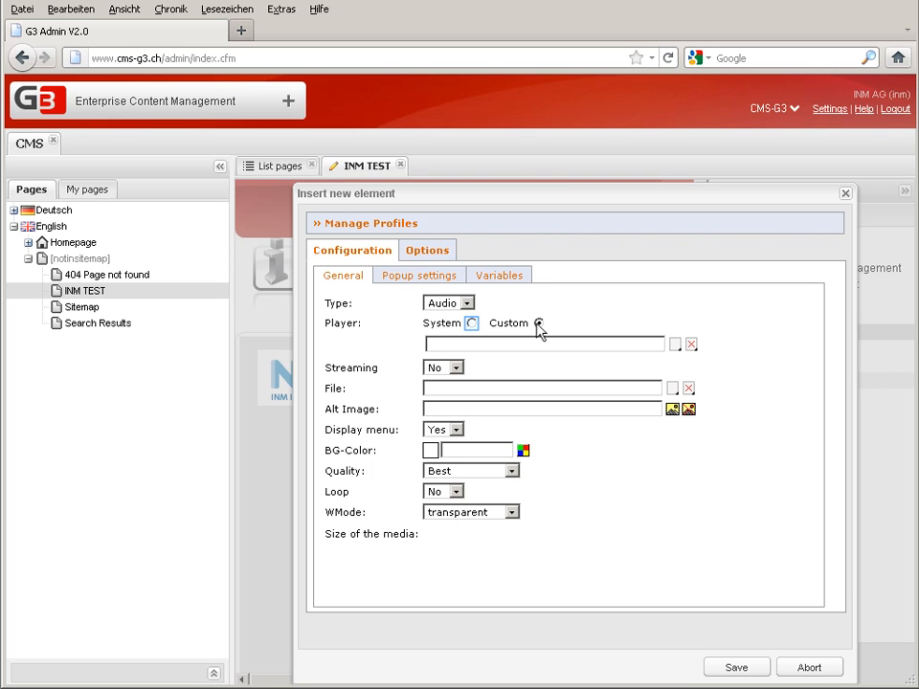
left_click(472, 324)
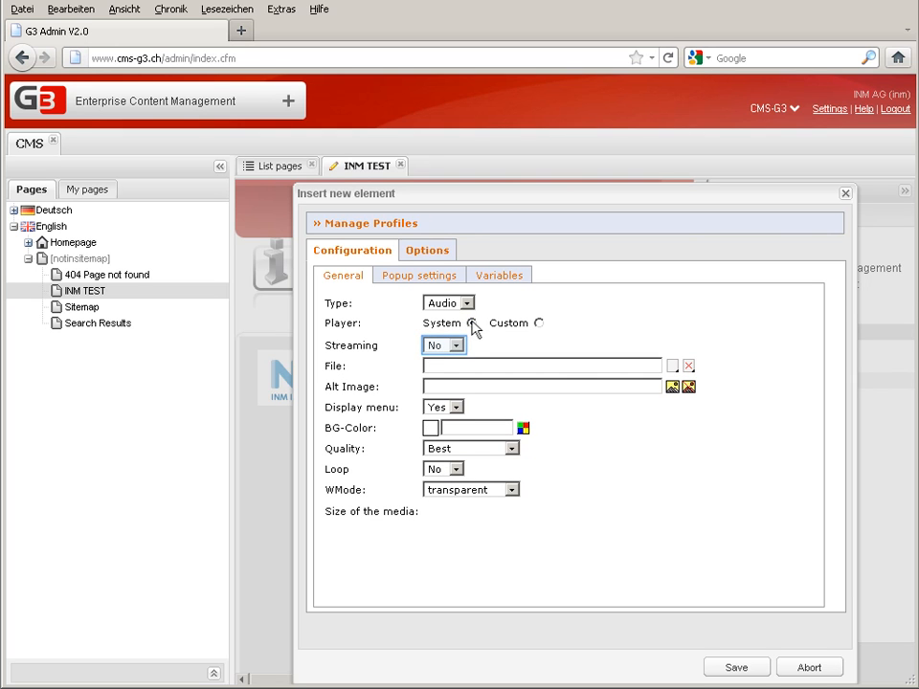
left_click(458, 346)
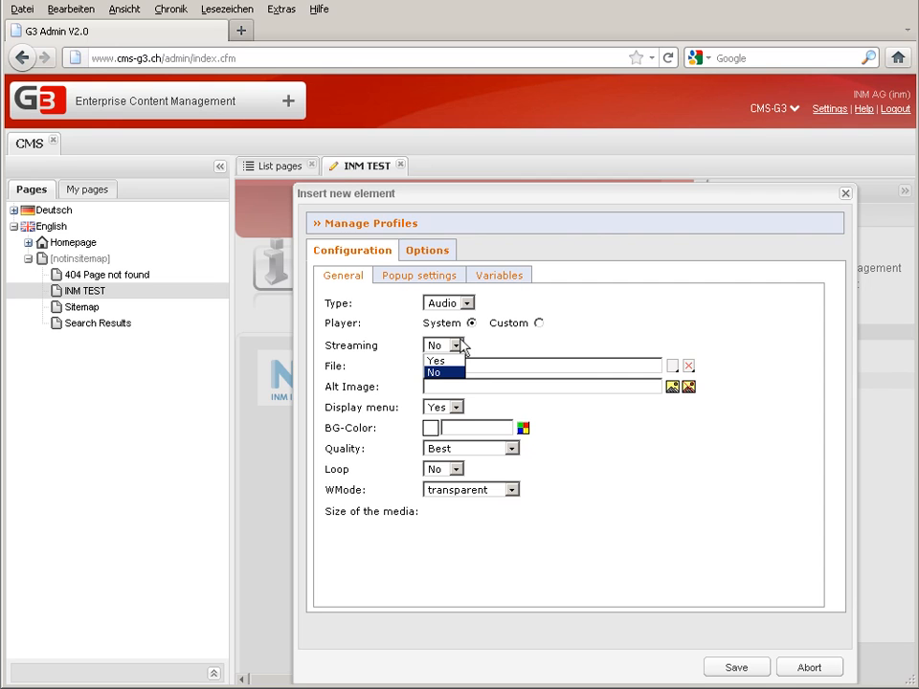
left_click(445, 372)
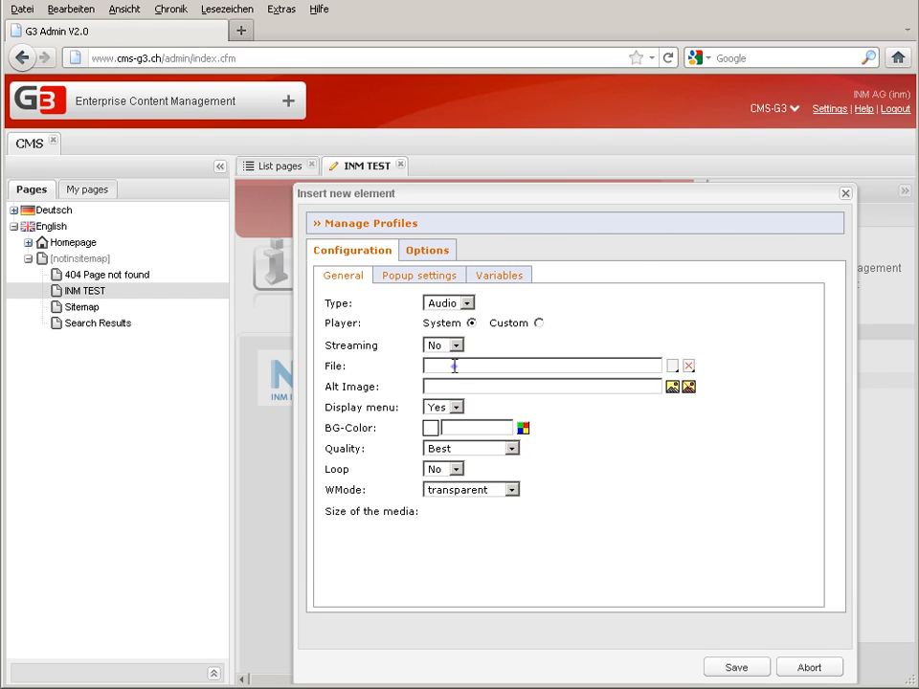
Choose the file 01-tetris-title from the videotutorialtest folder as the Audio element's source
left_click(454, 366)
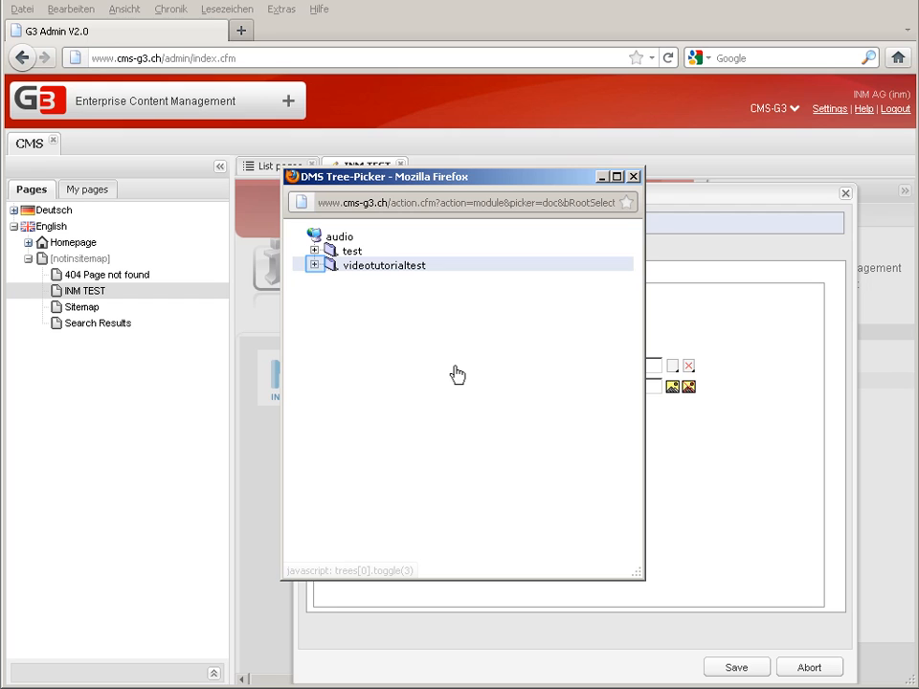
left_click(314, 265)
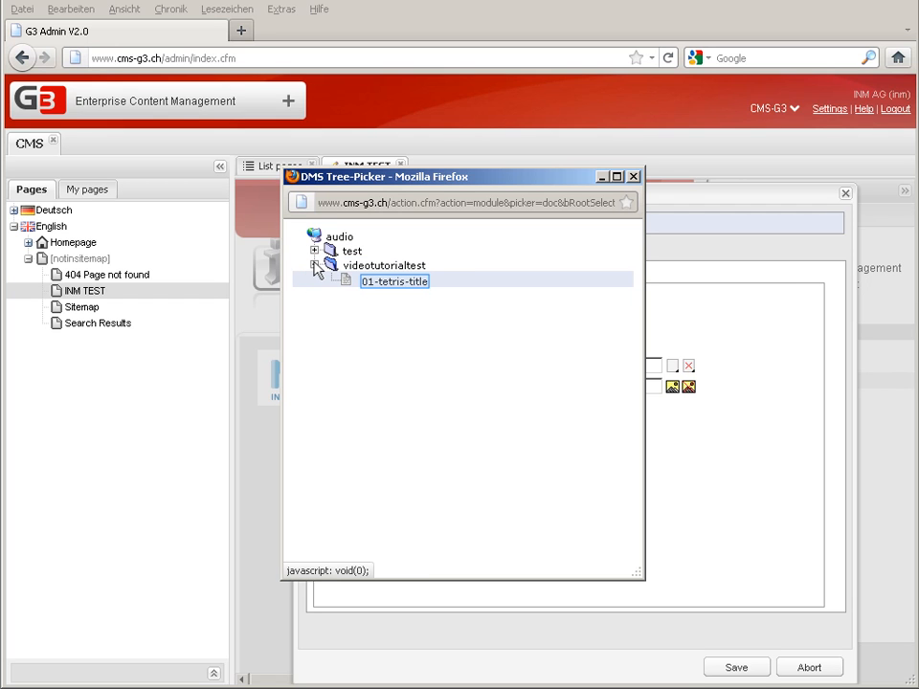
left_click(380, 283)
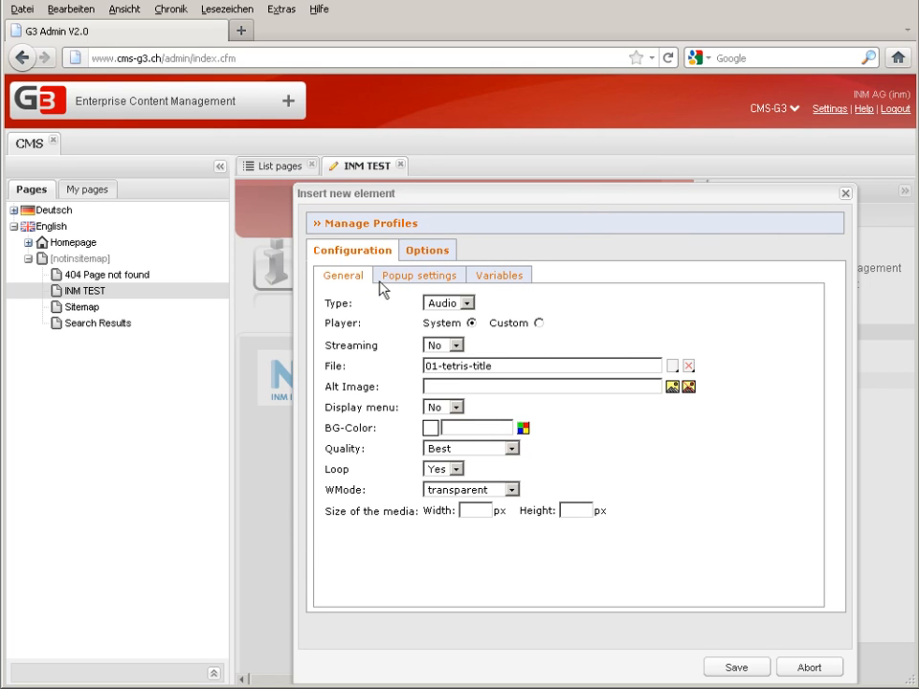
Save the Audio element with its popup settings left at their defaults, and check the page in the preview before closing it
left_click(426, 274)
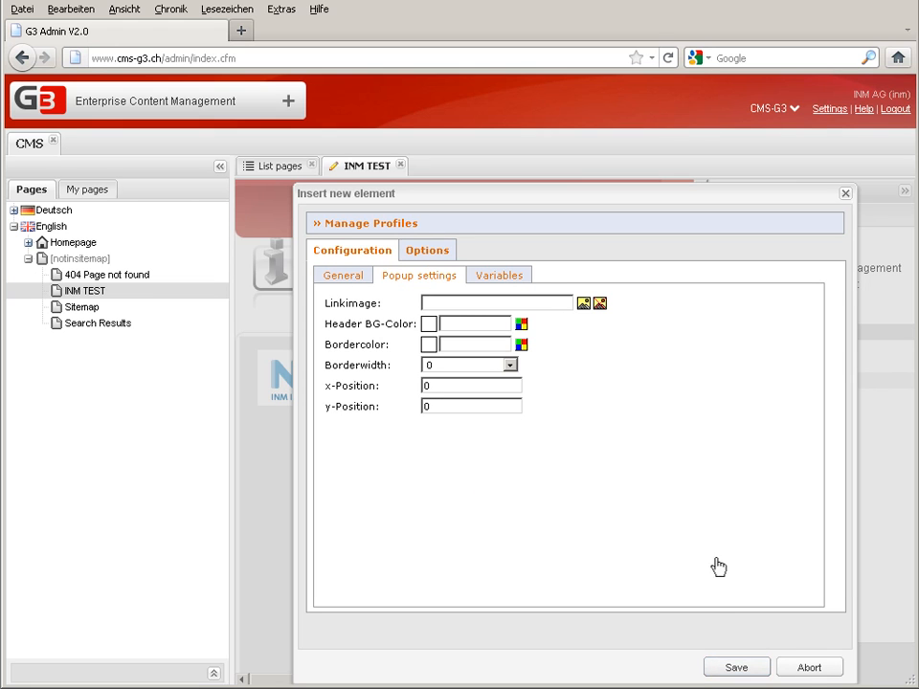
left_click(732, 666)
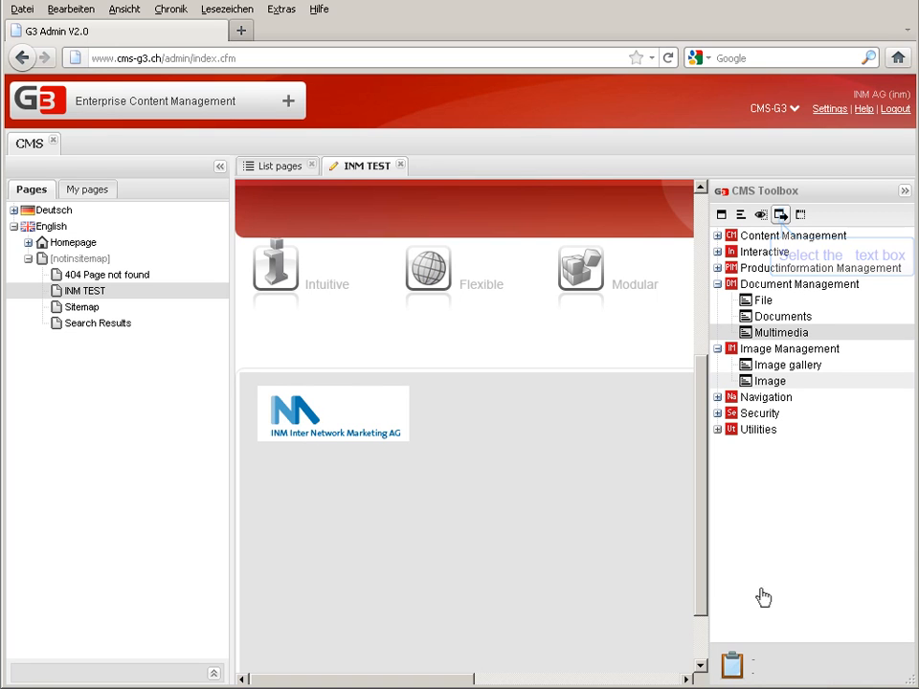
left_click(781, 216)
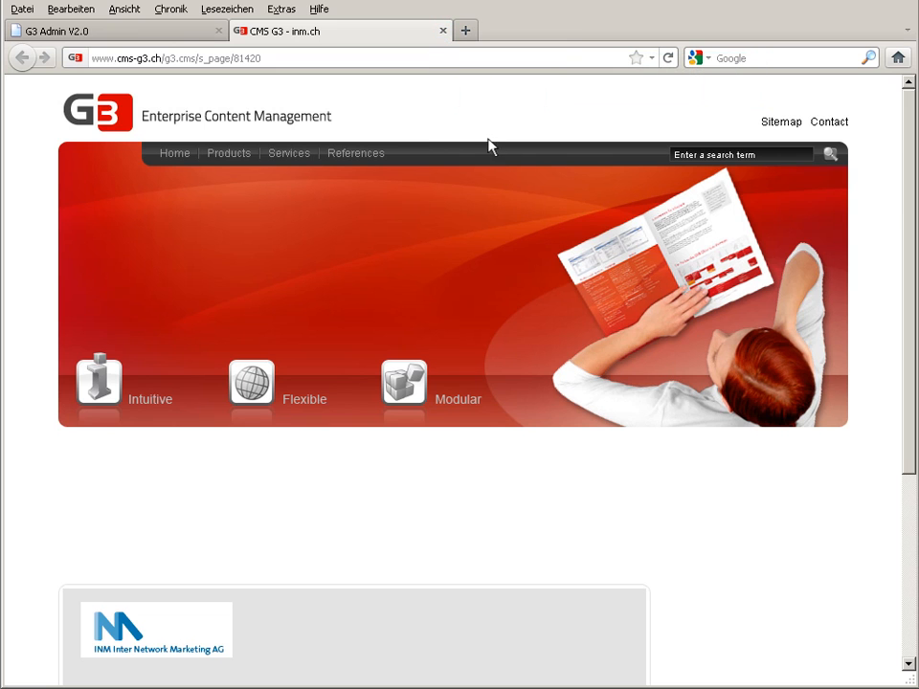
left_click(441, 30)
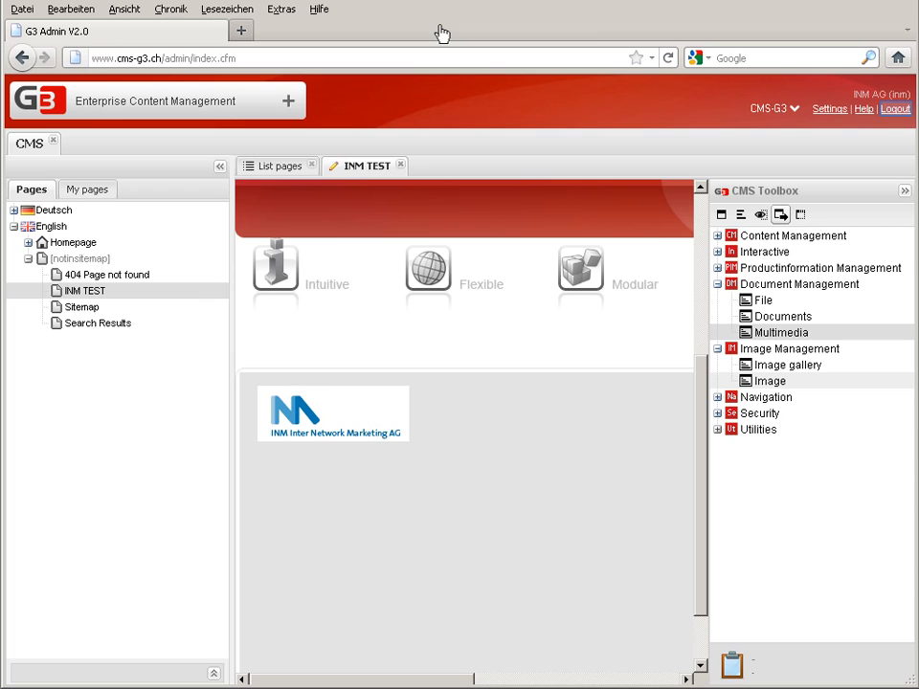
Log out of the CMS administration and confirm the logout
left_click(895, 110)
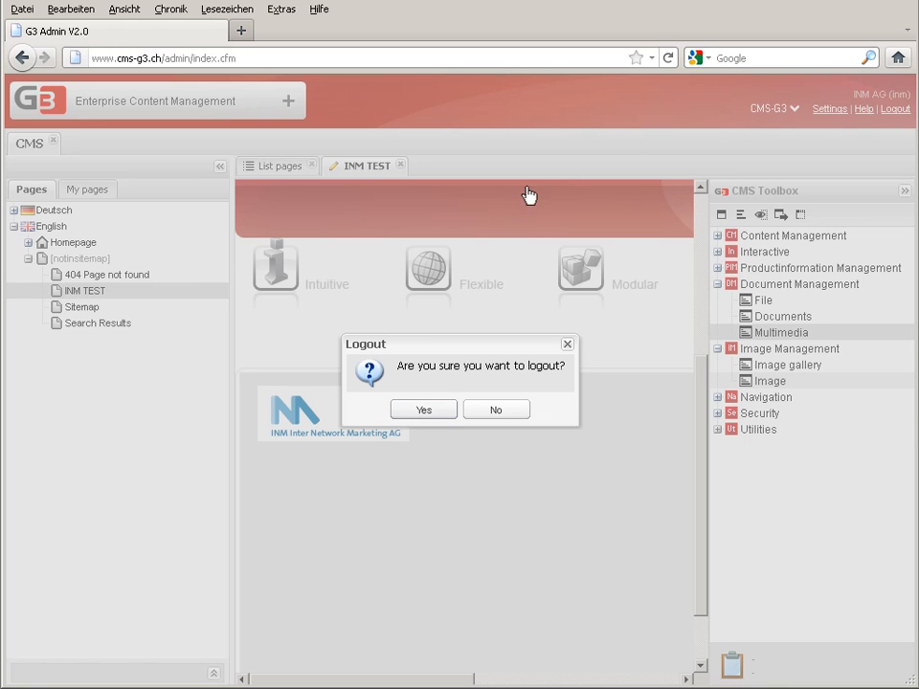
left_click(414, 412)
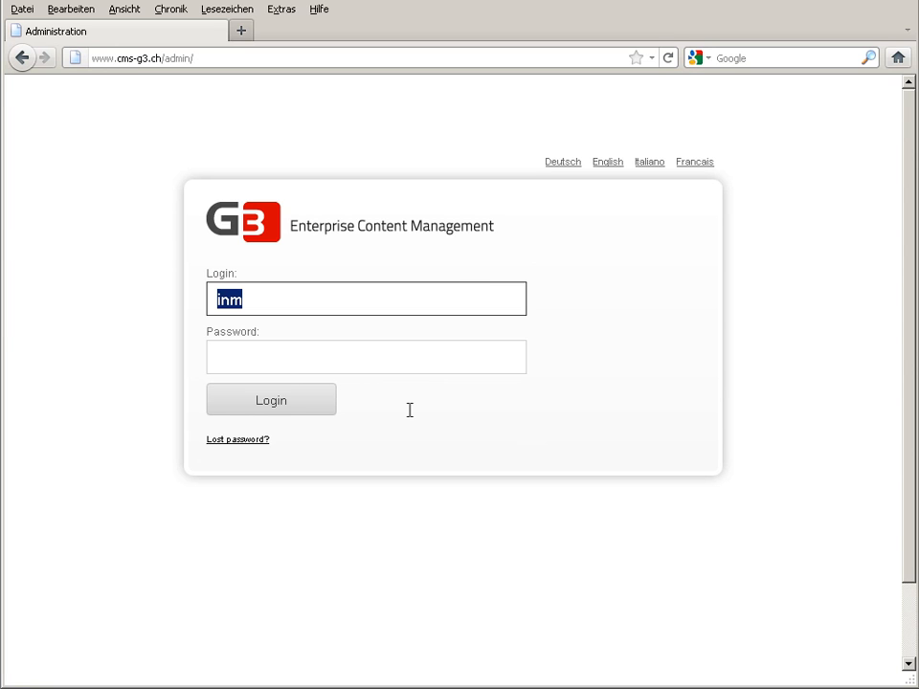